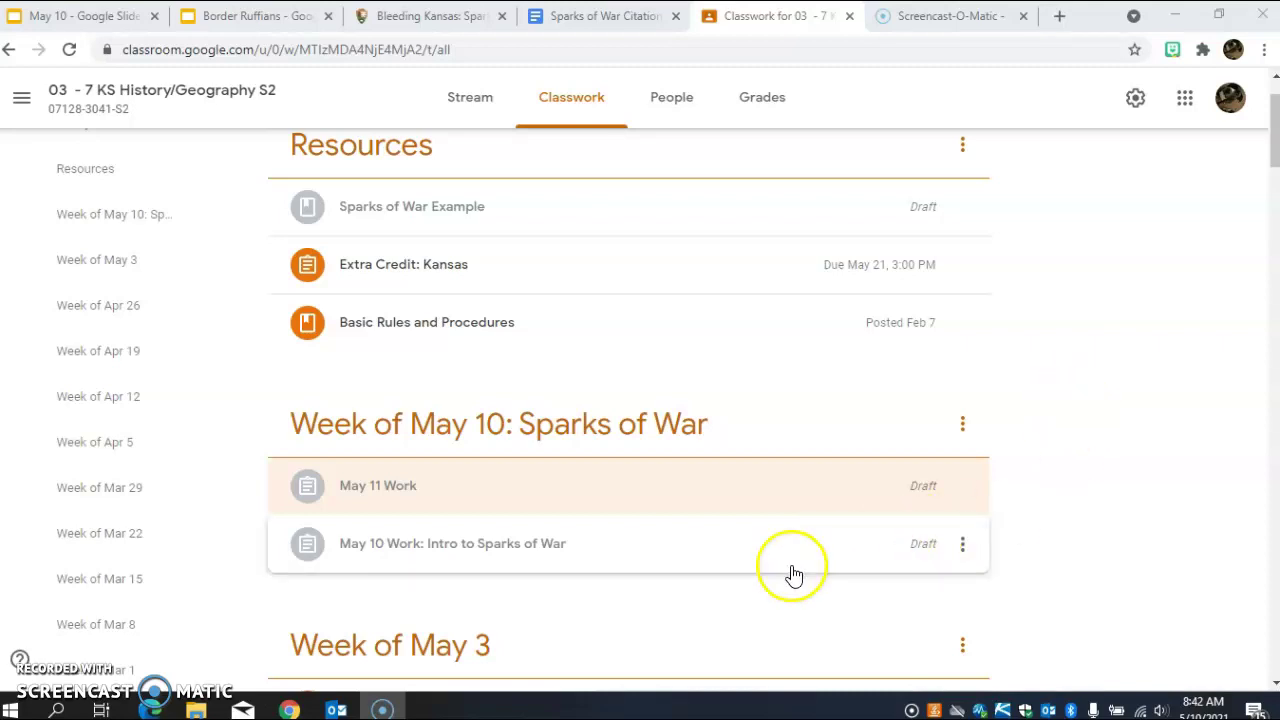
Expand the May 11 Work assignment in Google Classroom to reach its EasyBib link
{"action": "left_click", "coordinate": [437, 488]}
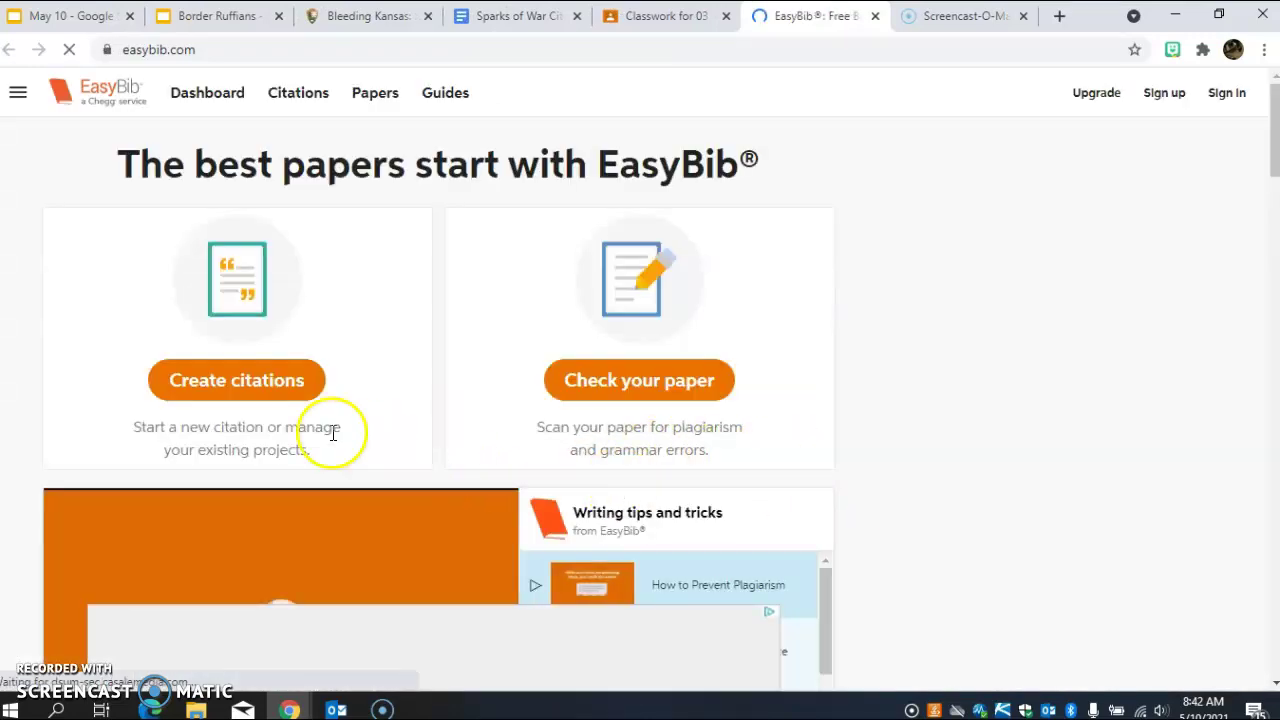
Start a new EasyBib citation with Website as the source type
{"action": "left_click", "coordinate": [281, 393]}
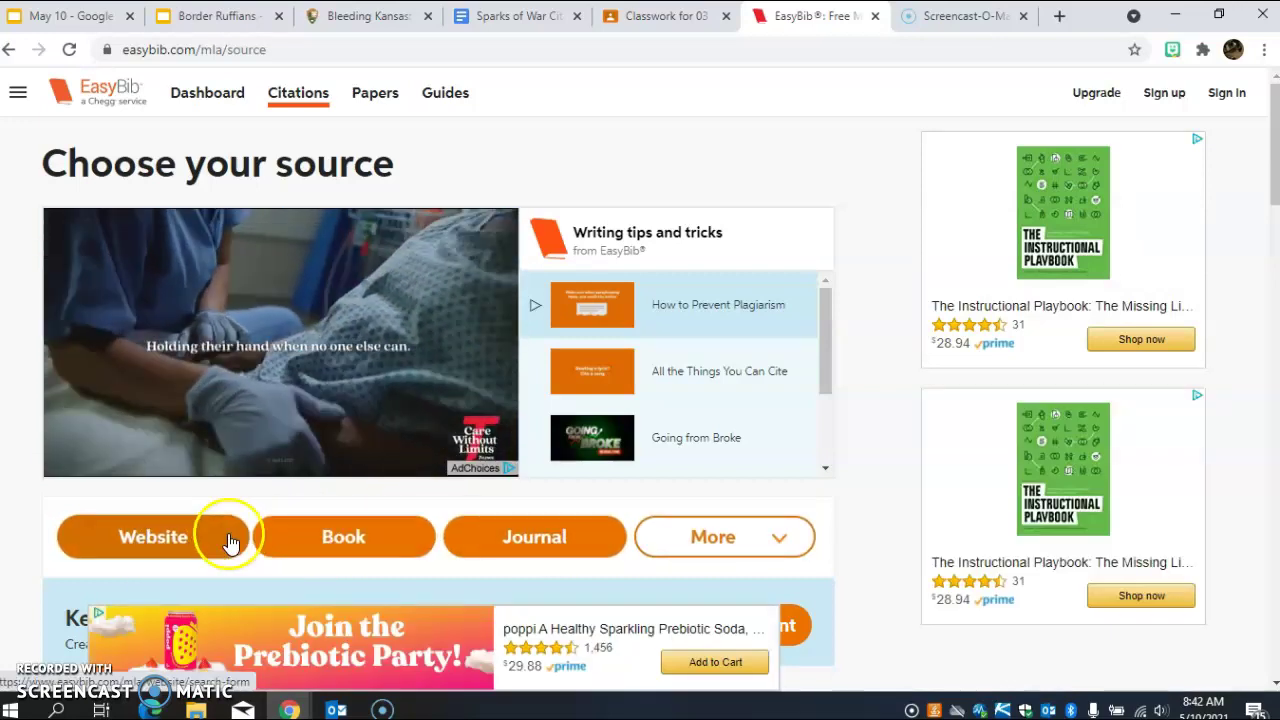
{"action": "left_click", "coordinate": [222, 540]}
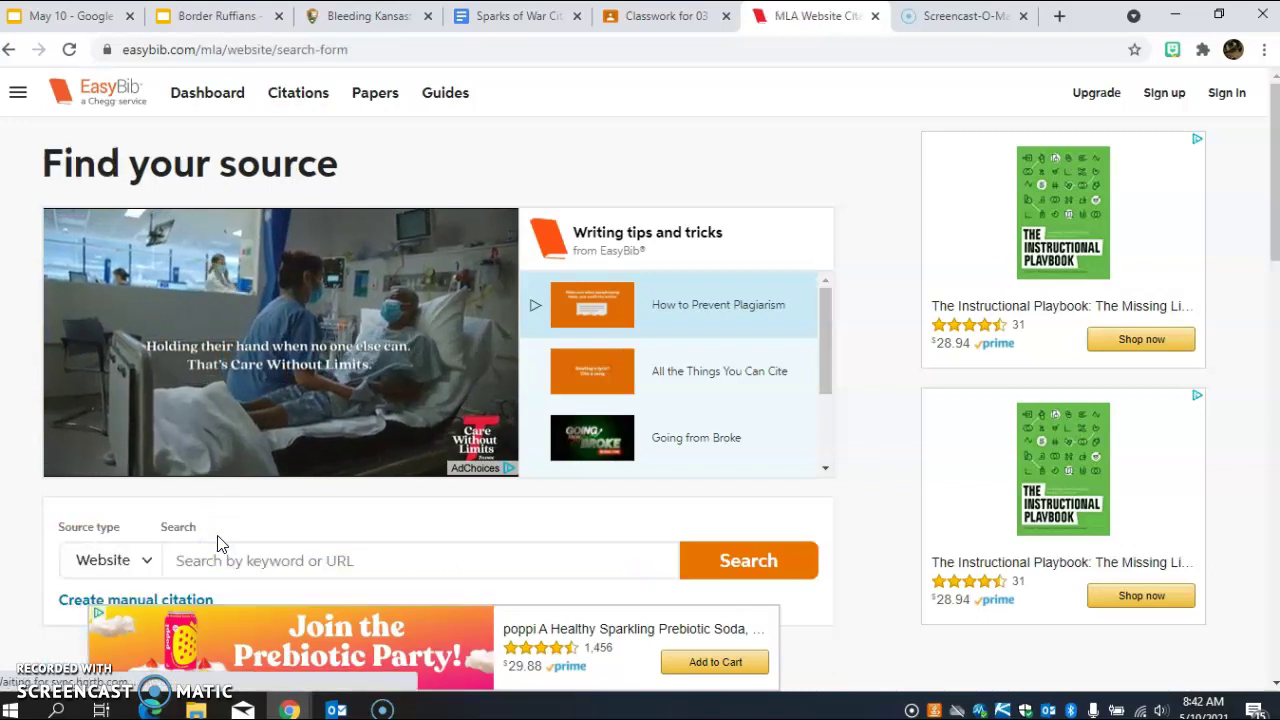
{"action": "scroll", "coordinate": [535, 480], "scroll_direction": "down", "scroll_amount": 2}
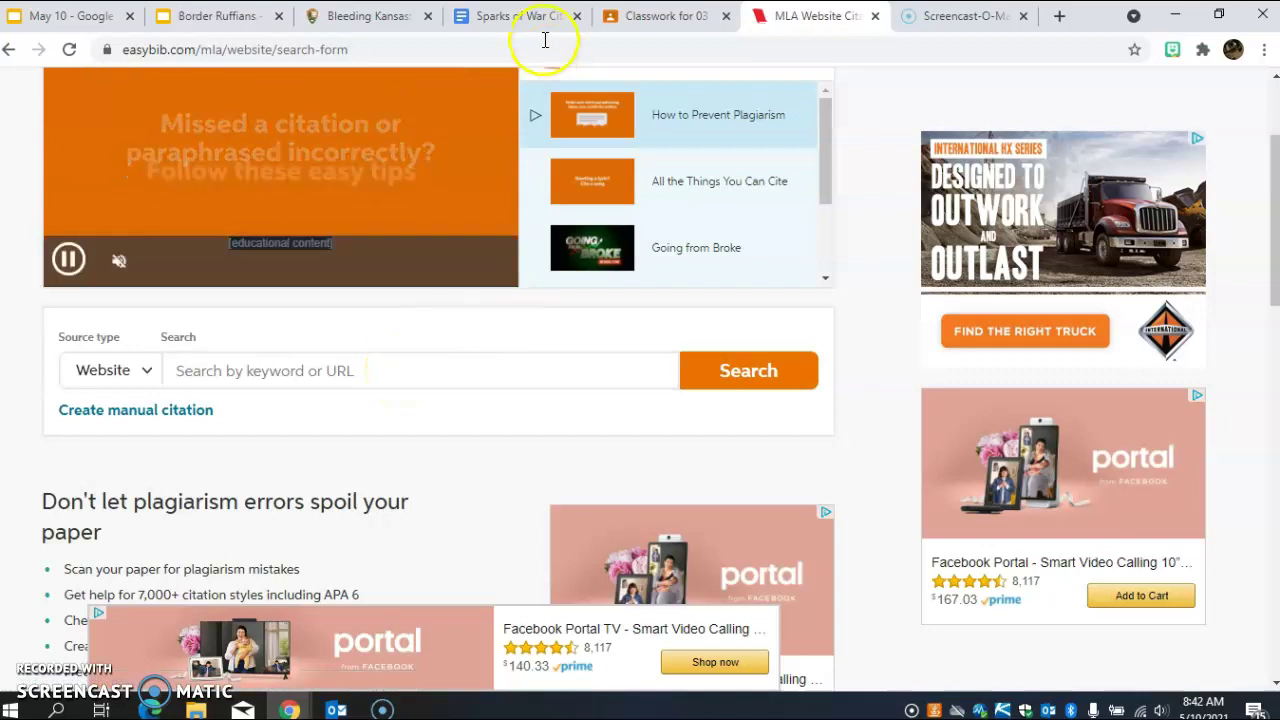
Copy the kshs.org Kansaspedia link from the Sparks of War Citations document
{"action": "left_click", "coordinate": [518, 17]}
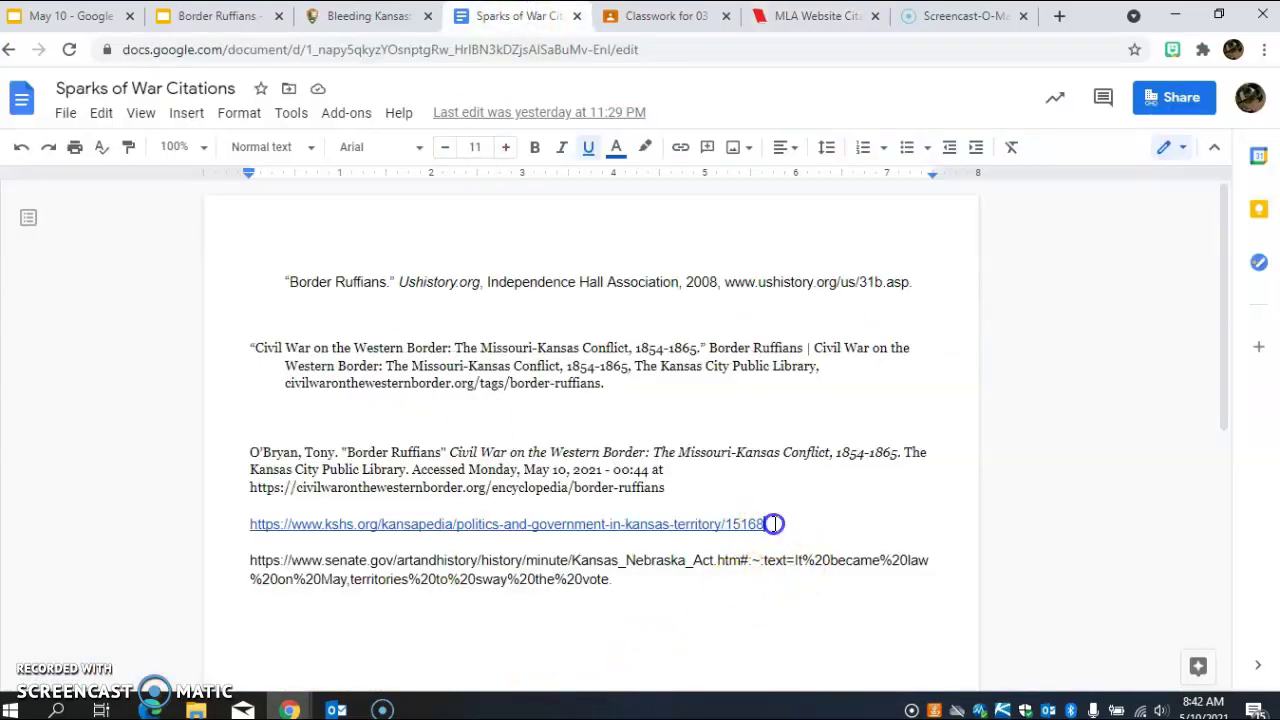
{"action": "left_click_drag", "start_coordinate": [774, 523], "coordinate": [256, 527]}
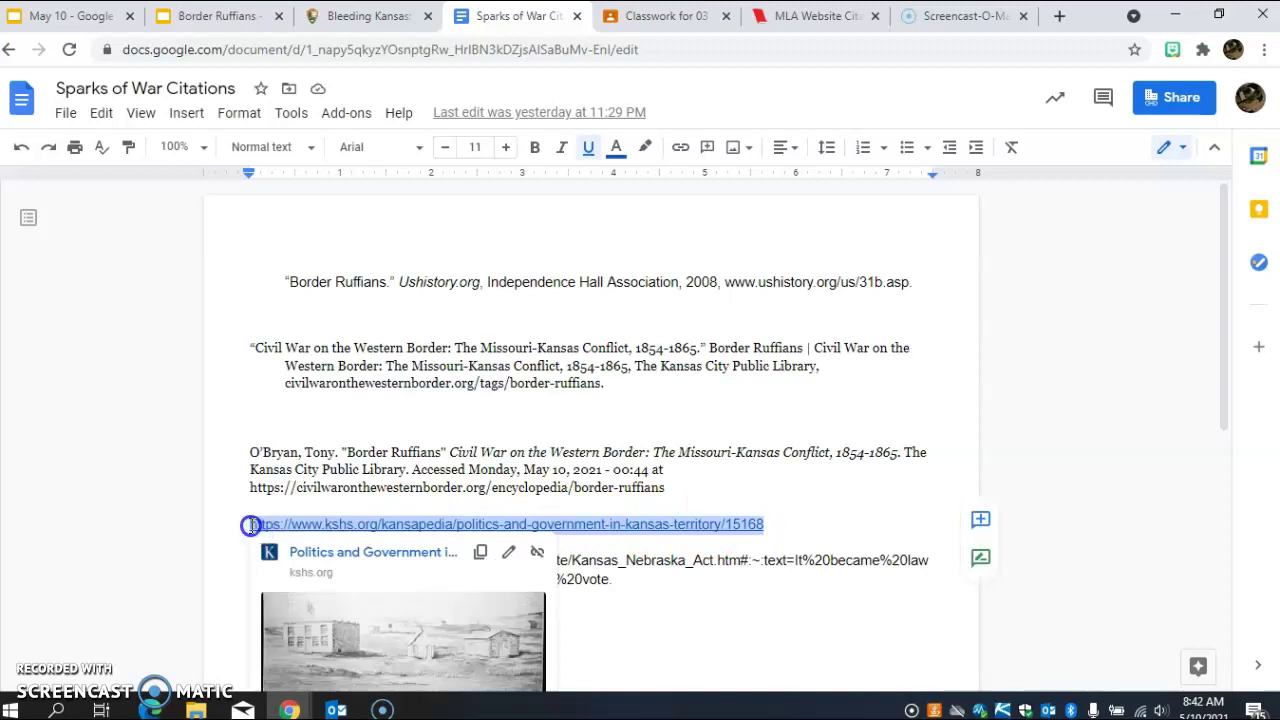
{"action": "left_click", "coordinate": [481, 553]}
{"action": "left_click", "coordinate": [803, 515]}
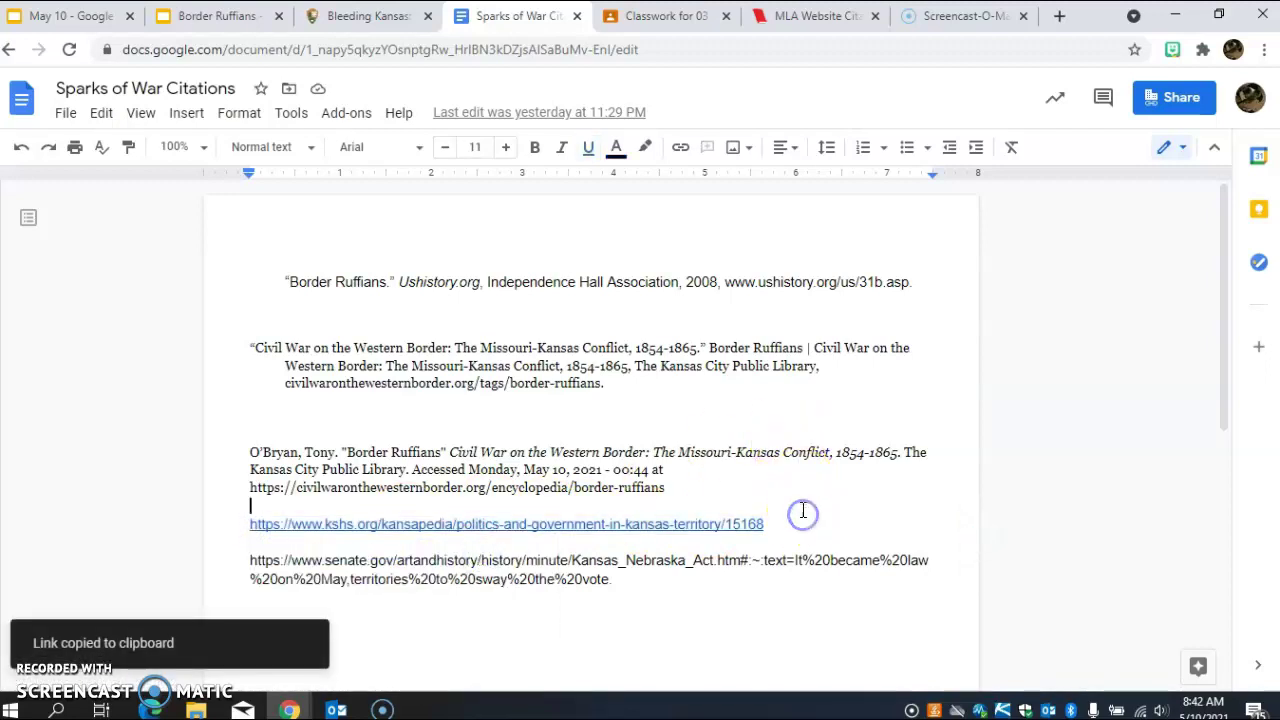
Paste the kshs.org link into EasyBib's website search box and run the search
{"action": "left_click", "coordinate": [772, 18]}
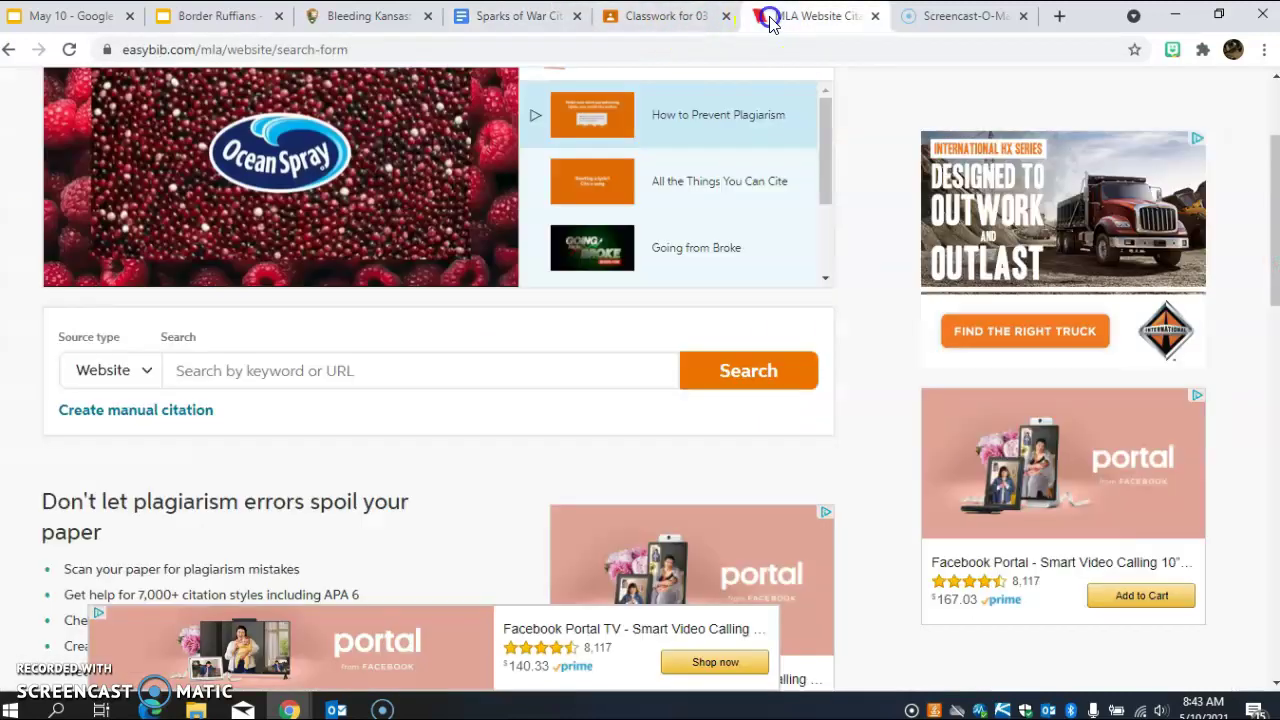
{"action": "left_click", "coordinate": [277, 370]}
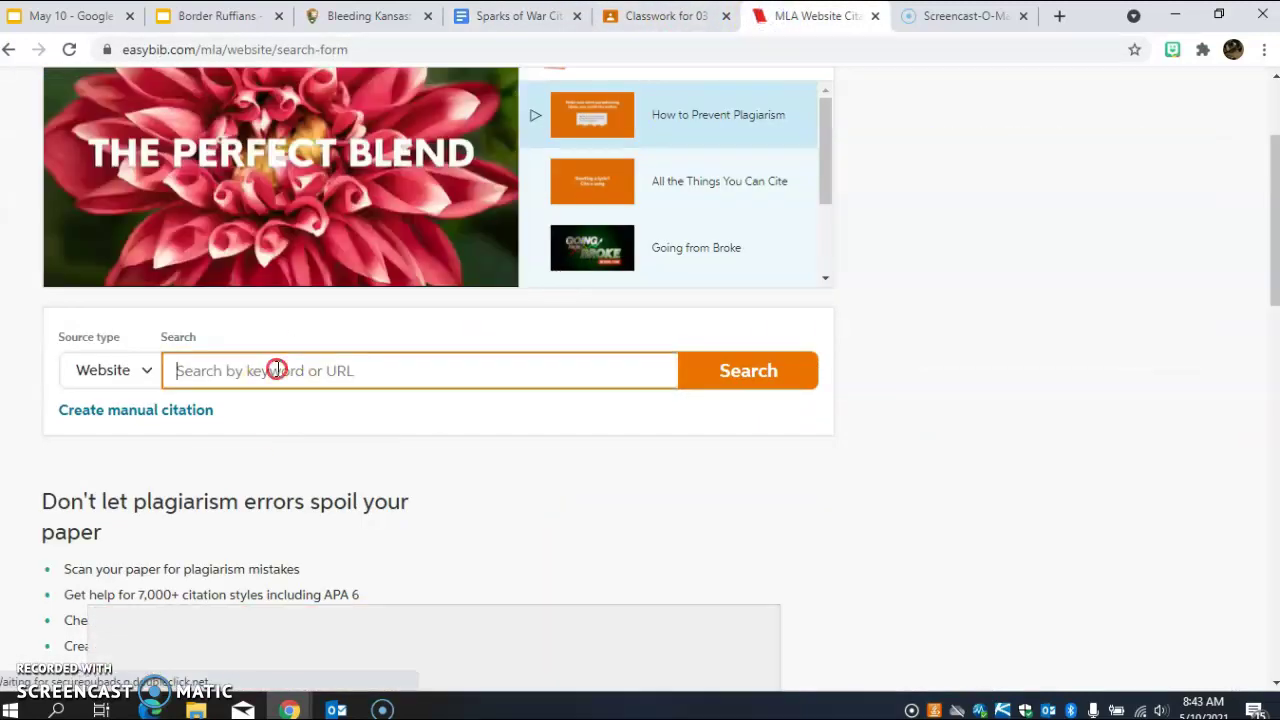
{"action": "right_click", "coordinate": [277, 370]}
{"action": "left_click", "coordinate": [337, 520]}
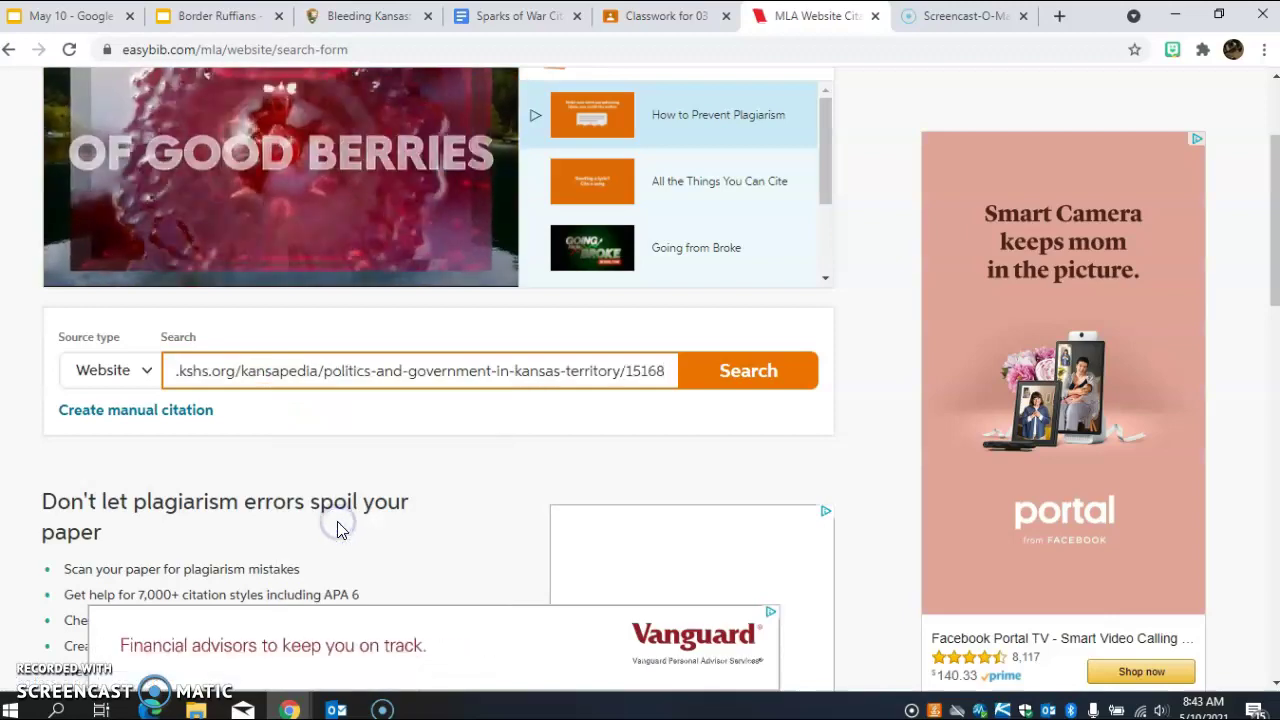
{"action": "left_click", "coordinate": [762, 380]}
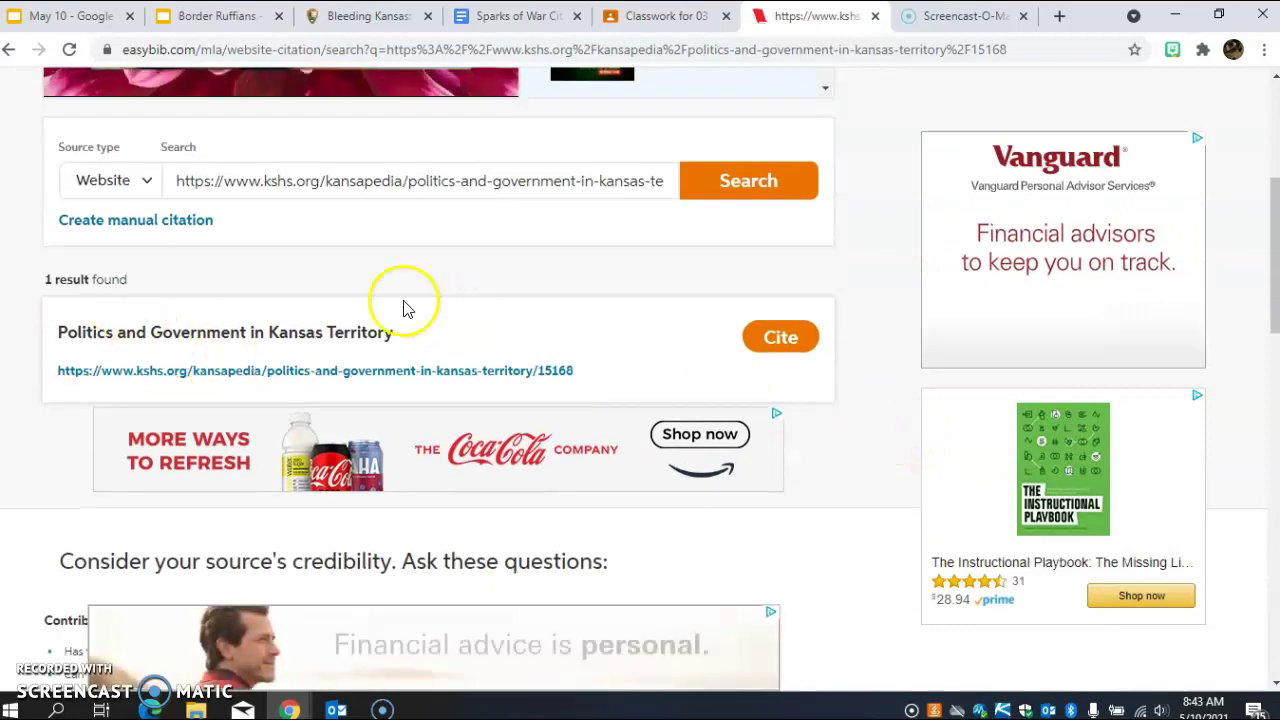
Open the Kansaspedia article in a new tab, then return to the EasyBib result
{"action": "left_click", "coordinate": [1059, 16]}
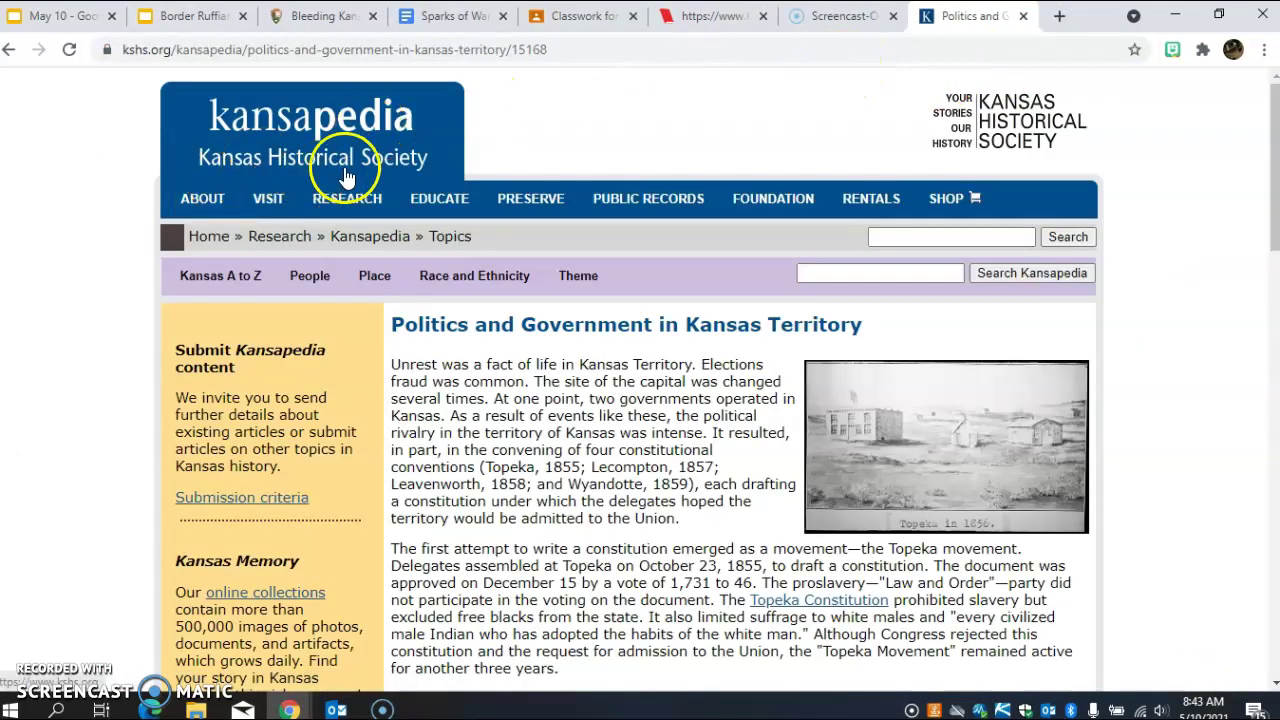
{"action": "left_click", "coordinate": [745, 16]}
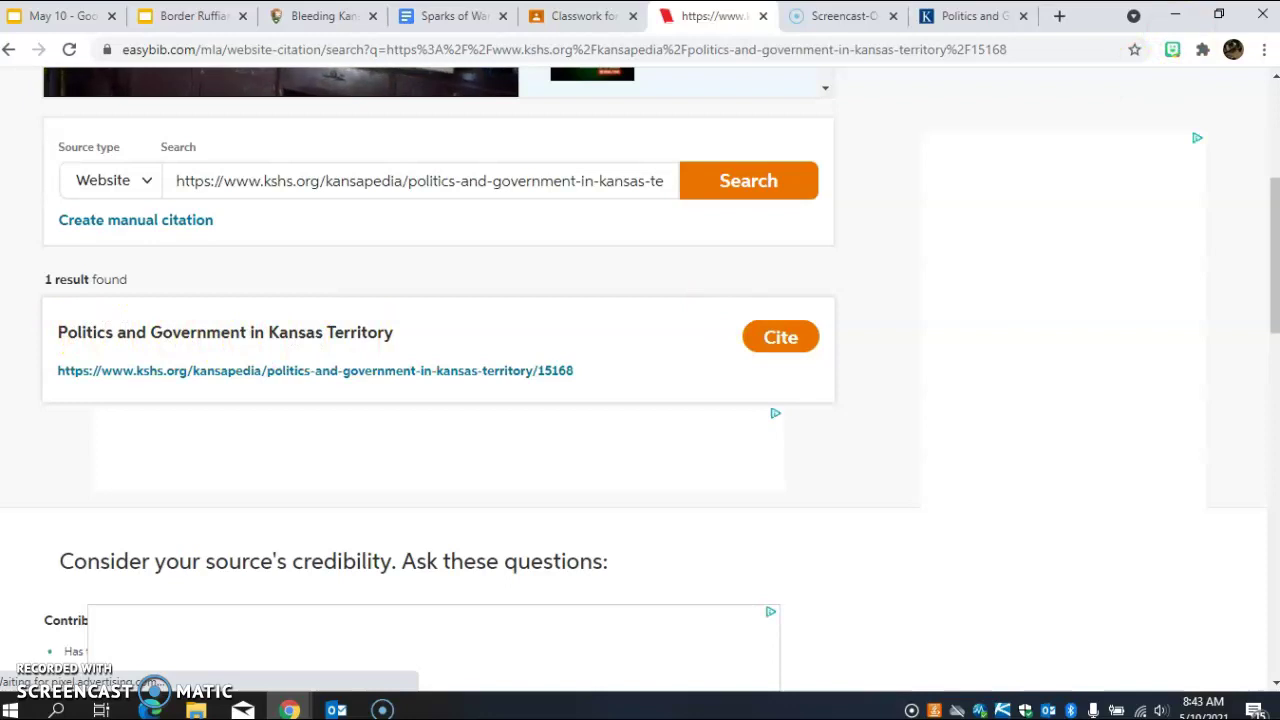
{"action": "left_click", "coordinate": [910, 20]}
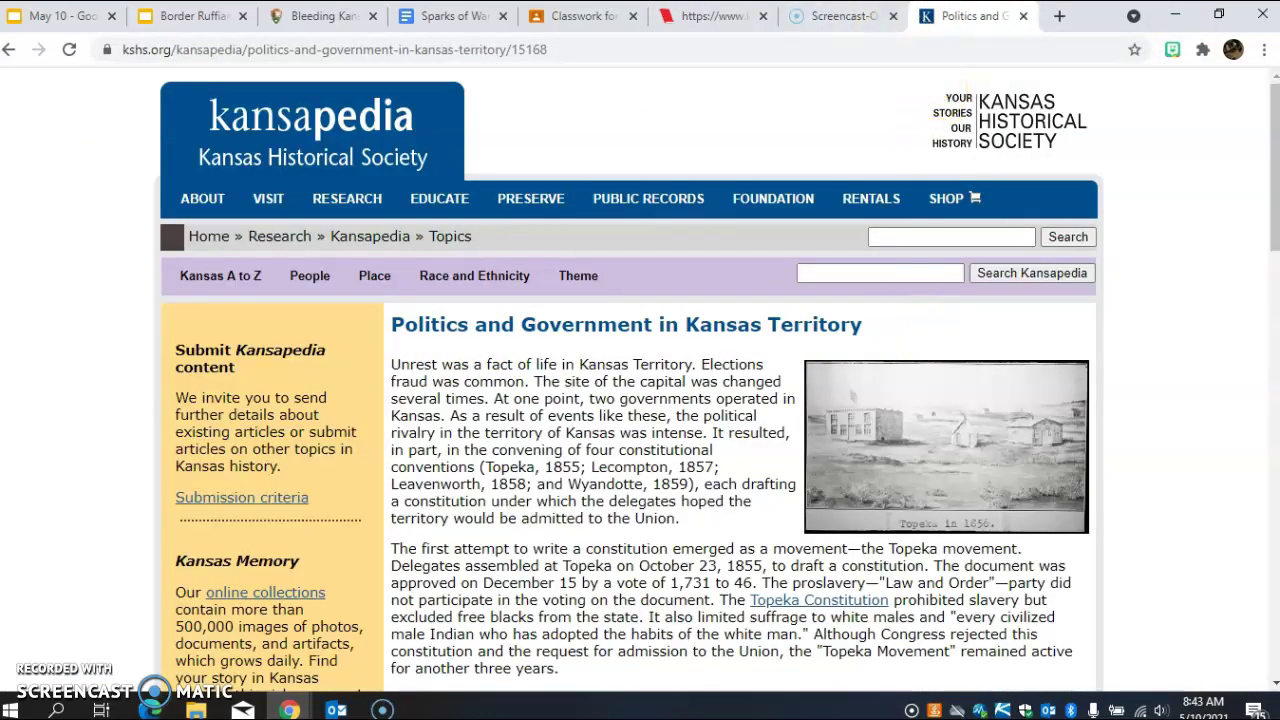
{"action": "left_click", "coordinate": [690, 12]}
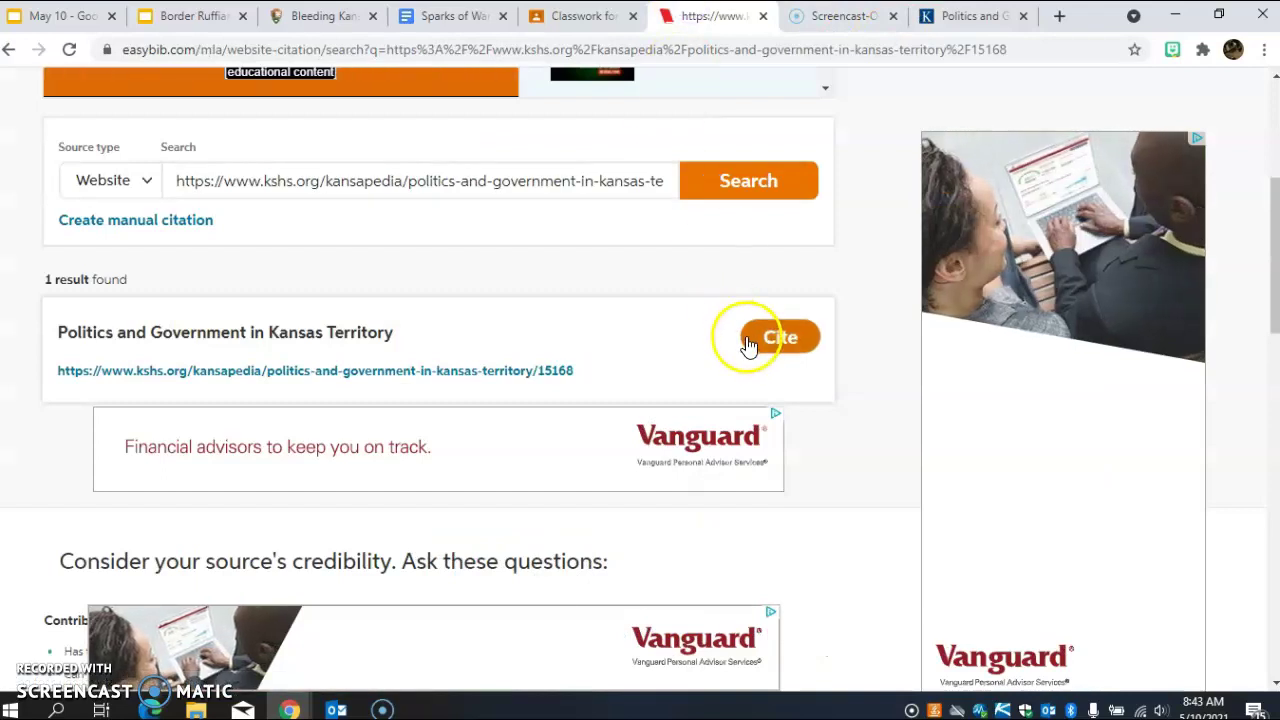
Cite the Kansas Territory result and continue to the prefilled website details form, closing the video ad
{"action": "scroll", "coordinate": [748, 343], "scroll_direction": "up", "scroll_amount": 4}
{"action": "scroll", "coordinate": [729, 437], "scroll_direction": "down", "scroll_amount": 2}
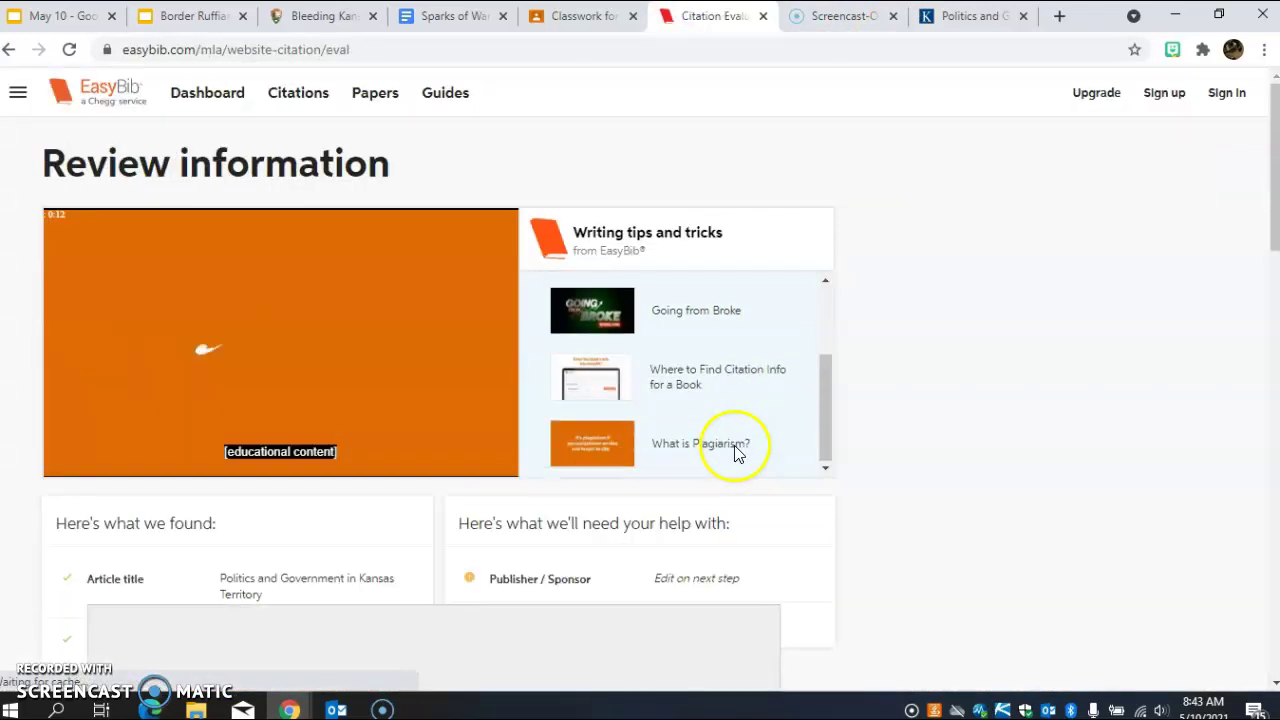
{"action": "scroll", "coordinate": [825, 553], "scroll_direction": "down", "scroll_amount": 4}
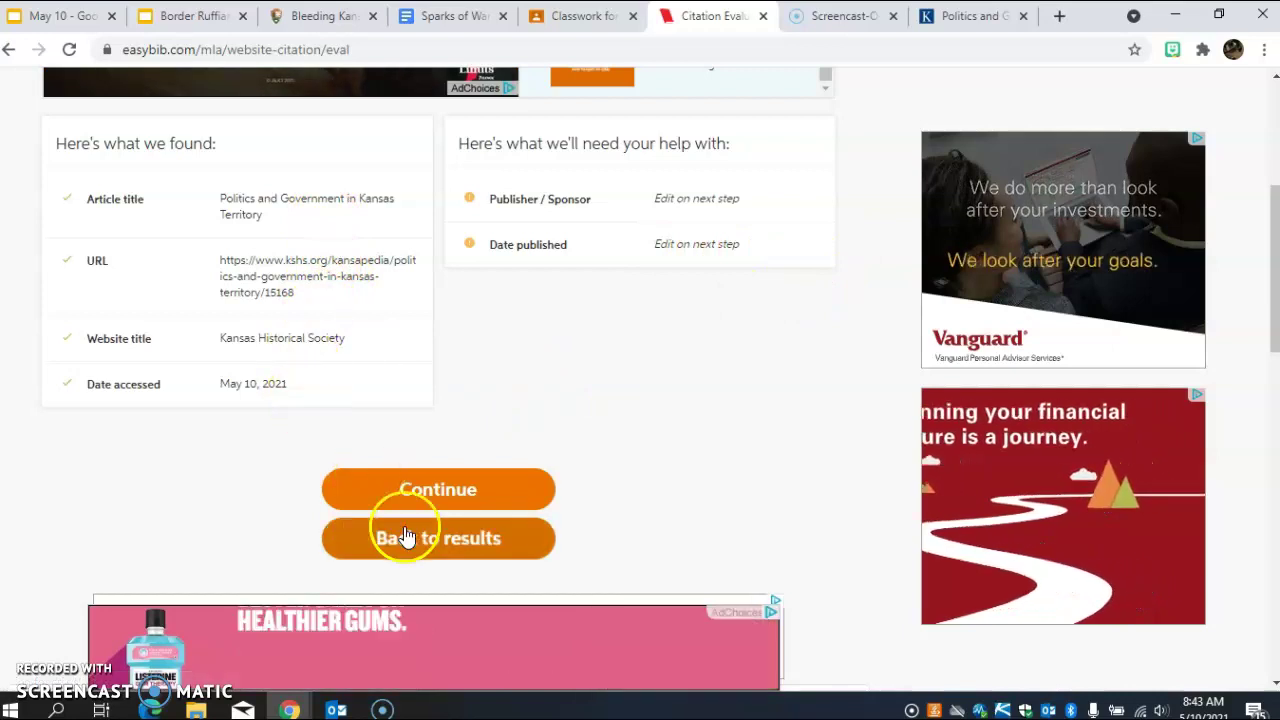
{"action": "left_click", "coordinate": [444, 505]}
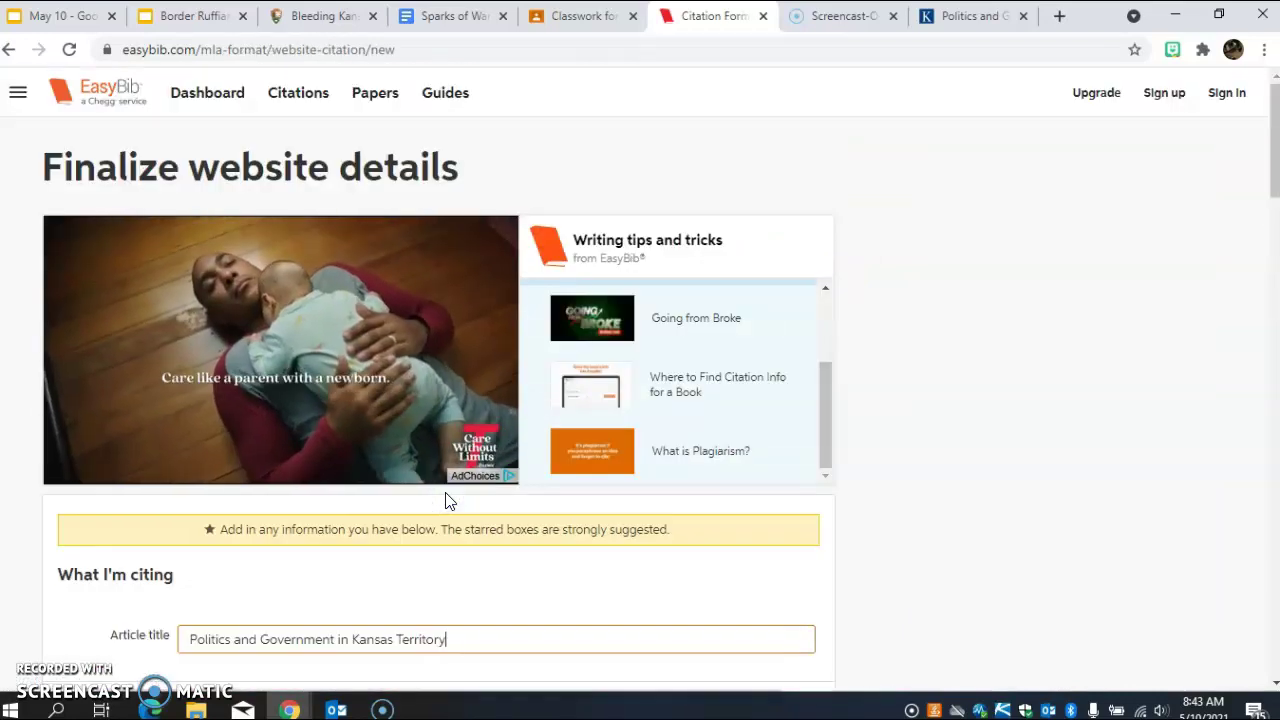
{"action": "scroll", "coordinate": [447, 500], "scroll_direction": "down", "scroll_amount": 4}
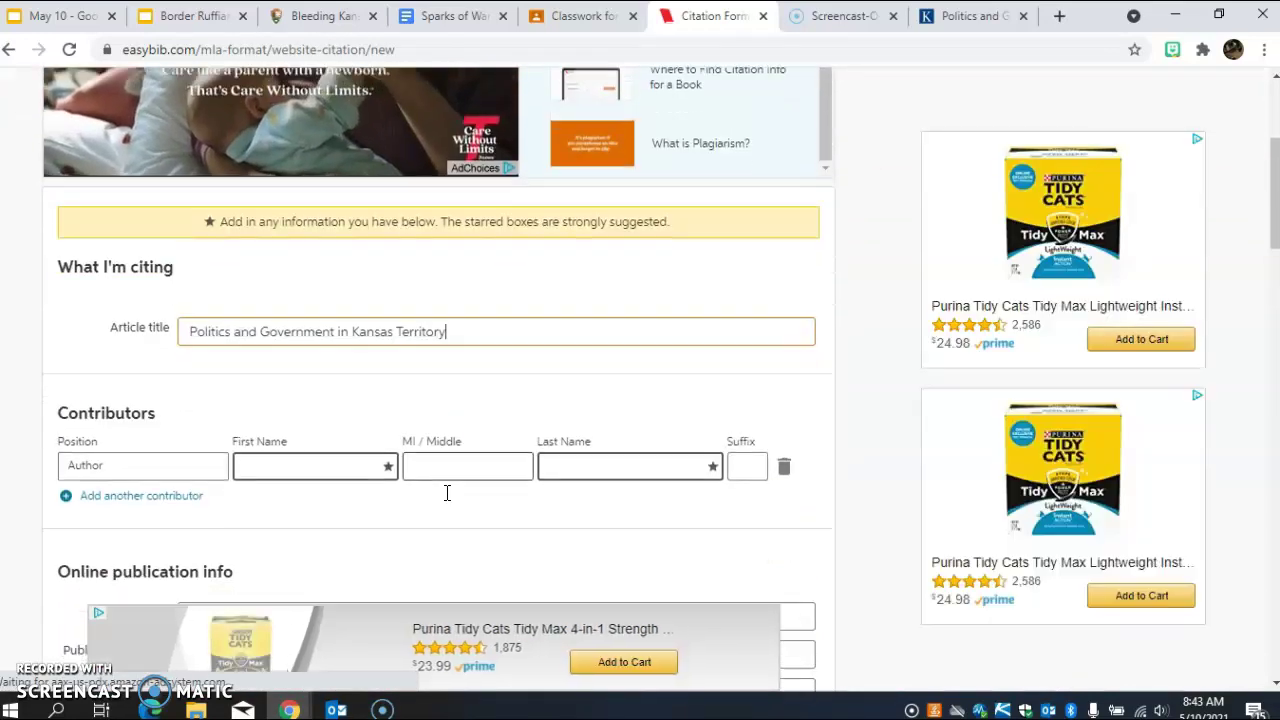
{"action": "scroll", "coordinate": [447, 500], "scroll_direction": "down", "scroll_amount": 1}
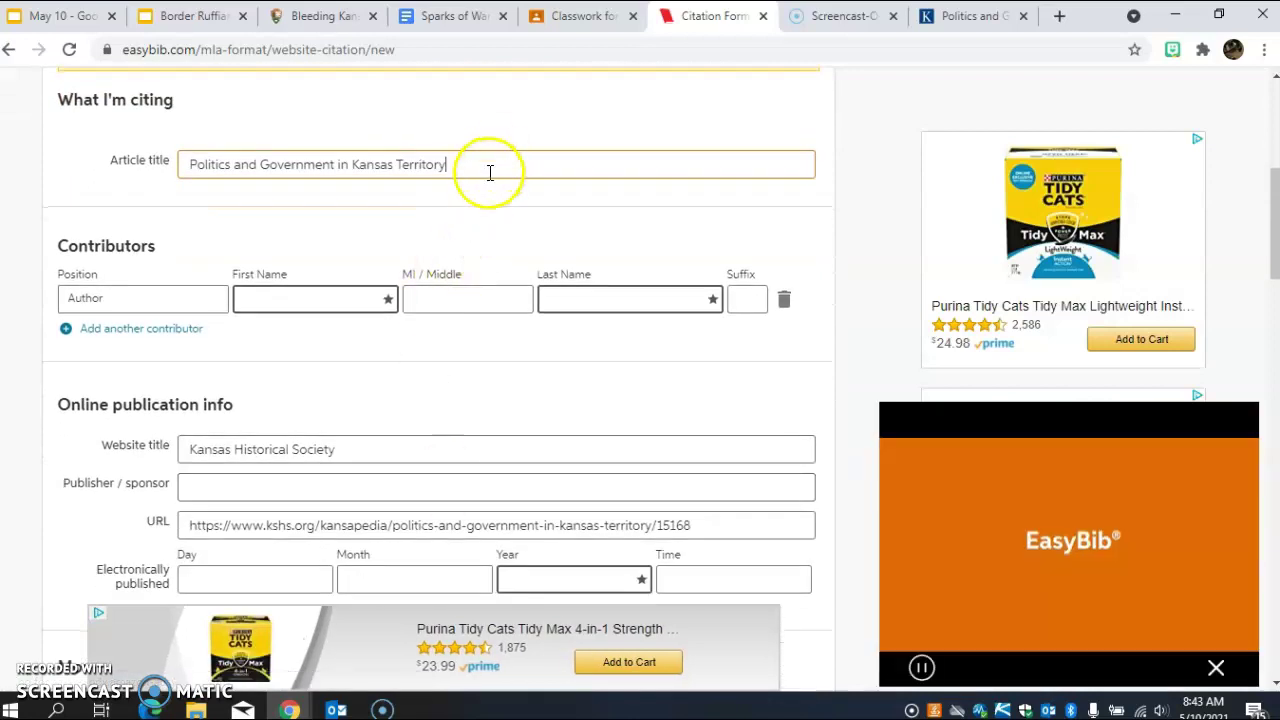
{"action": "left_click", "coordinate": [490, 172]}
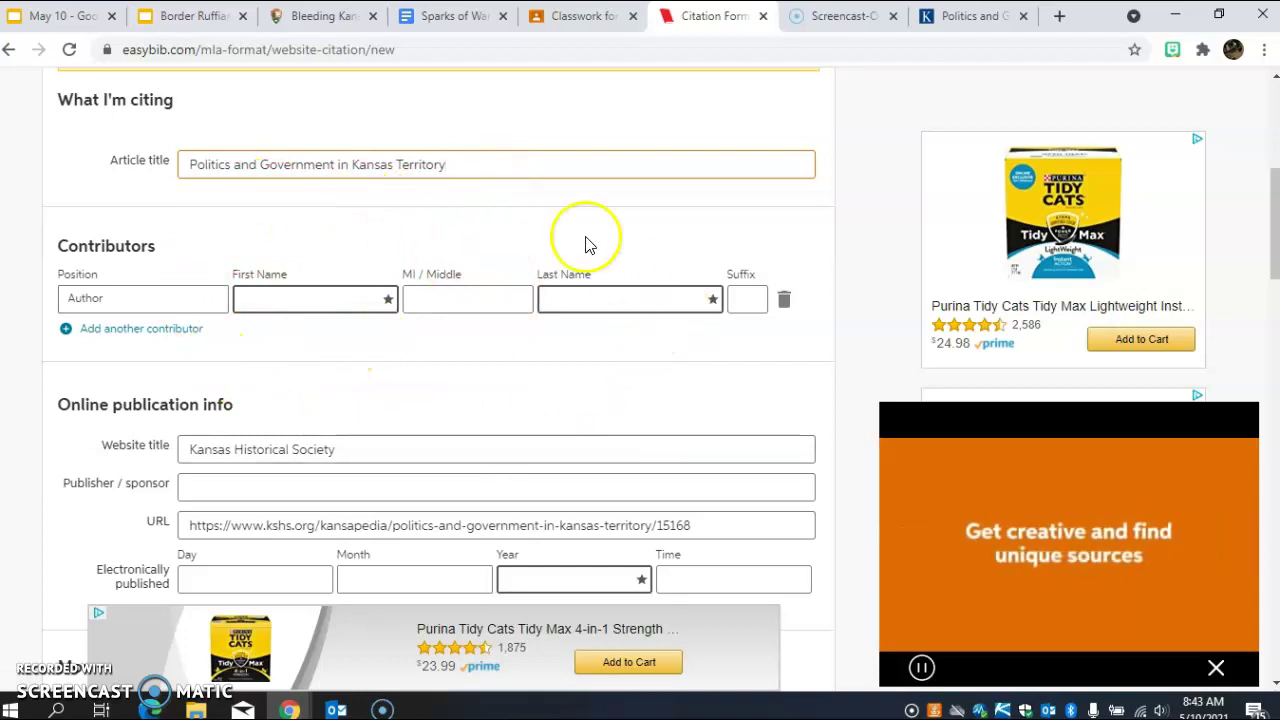
{"action": "left_click", "coordinate": [1216, 667]}
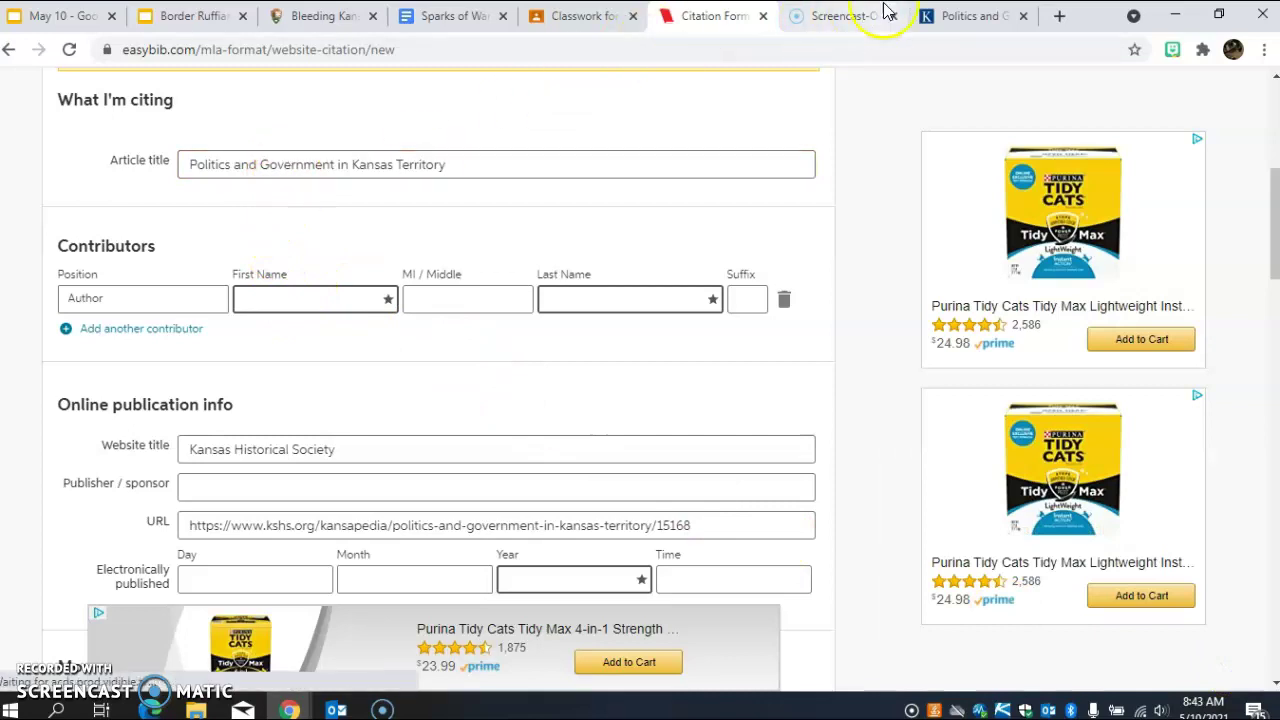
Compare the Kansaspedia article's title against the EasyBib form
{"action": "left_click", "coordinate": [940, 14]}
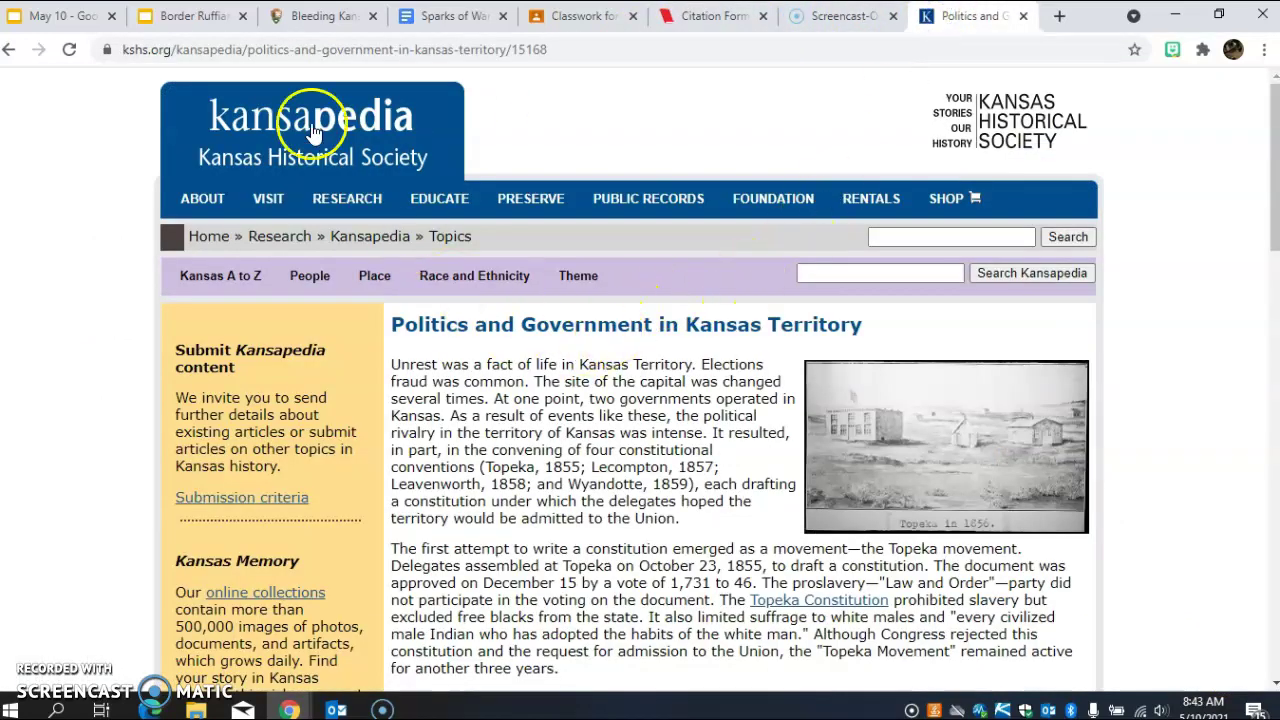
{"action": "left_click_drag", "start_coordinate": [391, 328], "coordinate": [774, 317]}
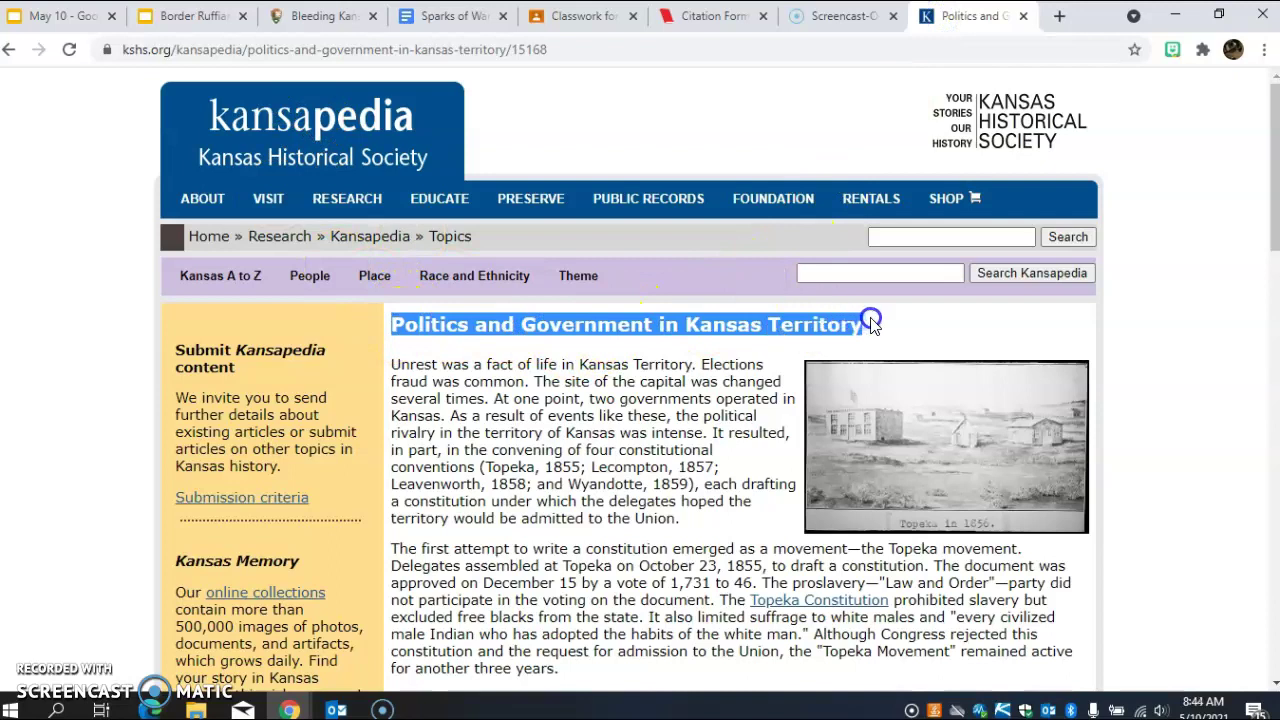
{"action": "left_click", "coordinate": [630, 392]}
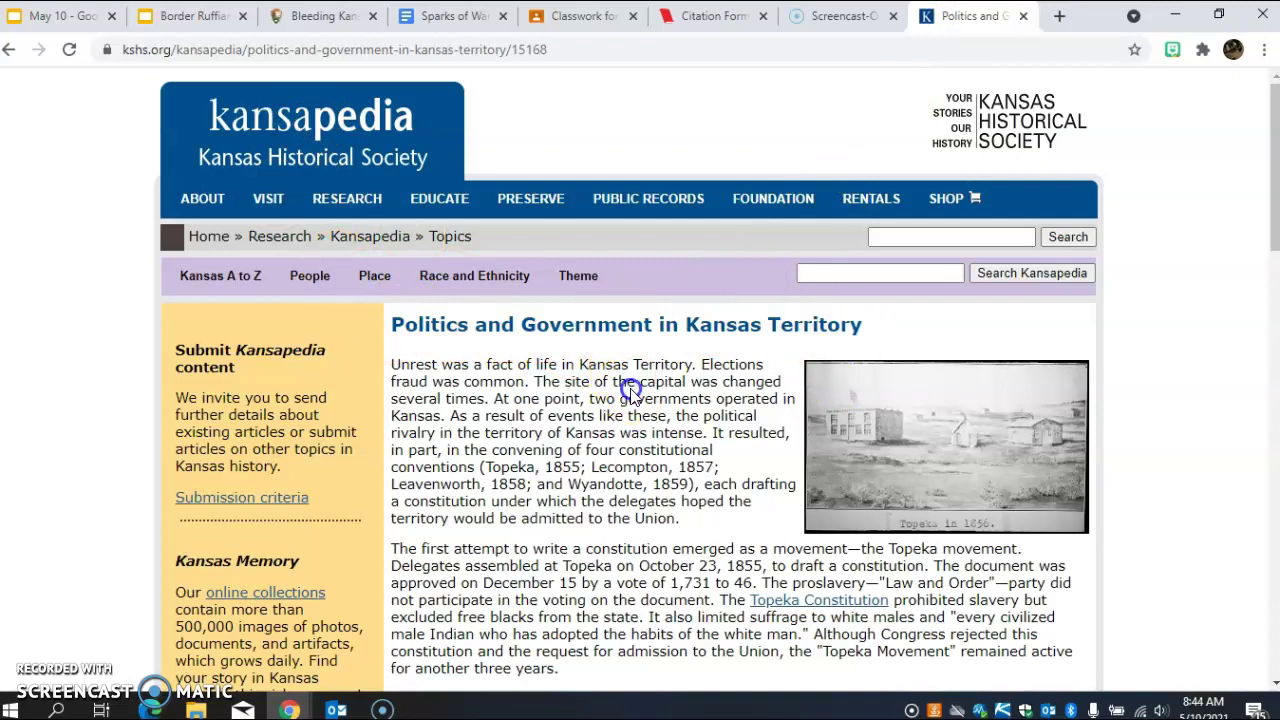
{"action": "left_click", "coordinate": [705, 16]}
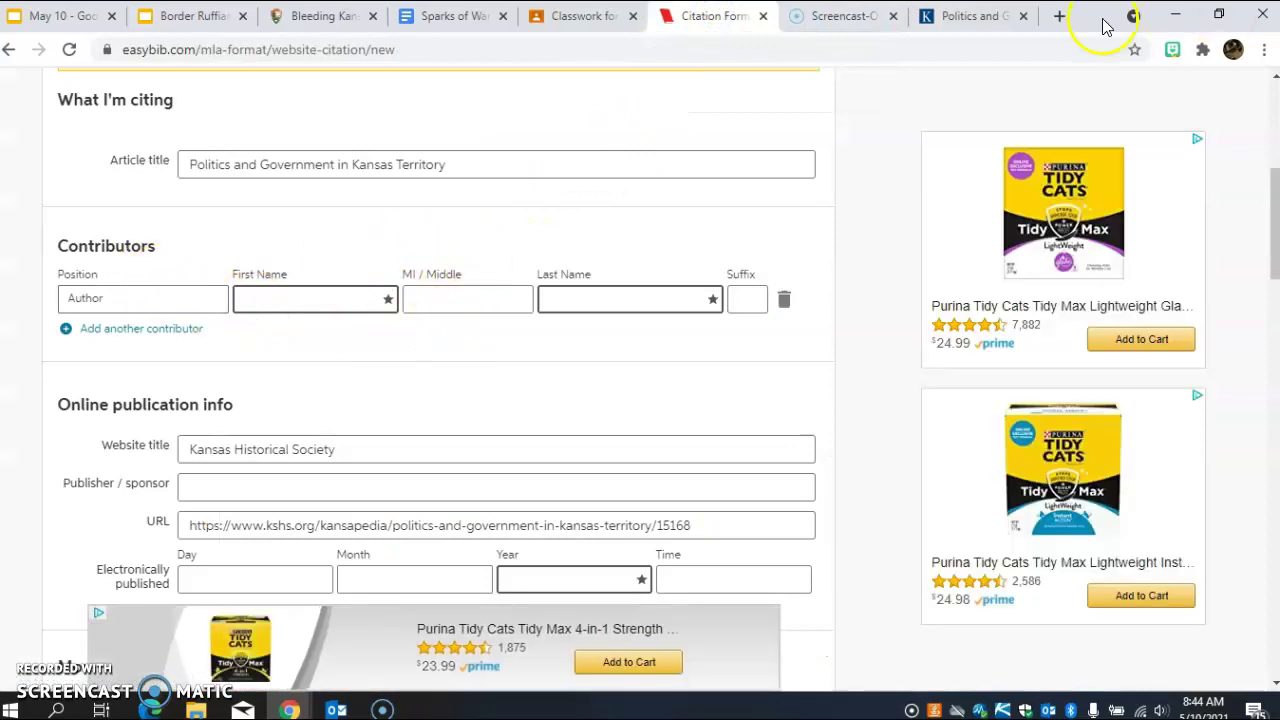
{"action": "left_click", "coordinate": [980, 18]}
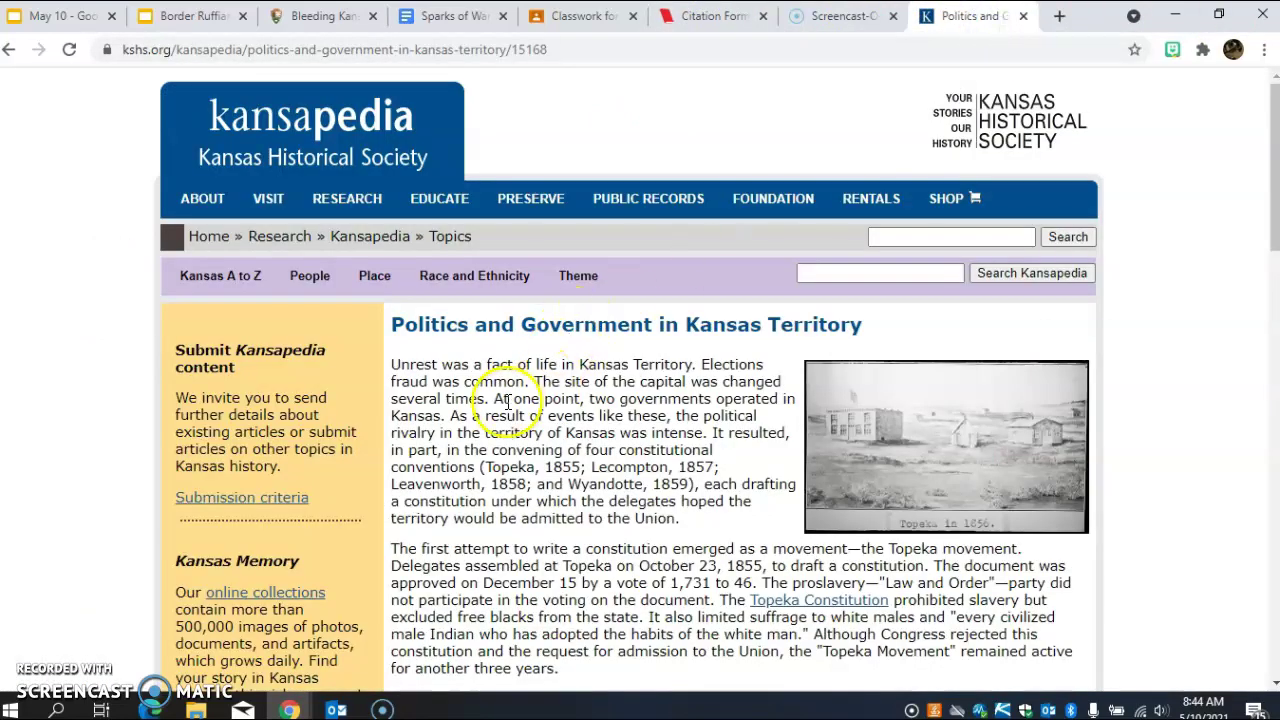
{"action": "scroll", "coordinate": [507, 405], "scroll_direction": "down", "scroll_amount": 7}
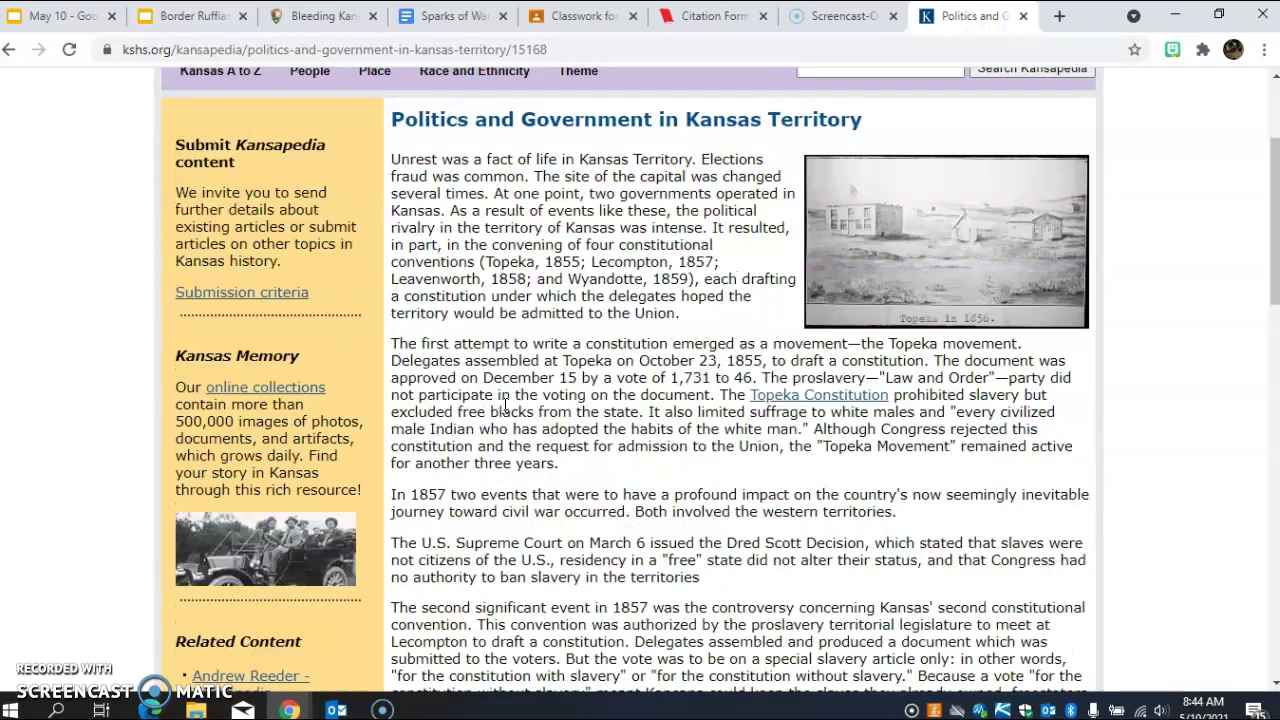
{"action": "scroll", "coordinate": [505, 413], "scroll_direction": "up", "scroll_amount": 4}
{"action": "scroll", "coordinate": [505, 413], "scroll_direction": "up", "scroll_amount": 3}
{"action": "left_click", "coordinate": [483, 350]}
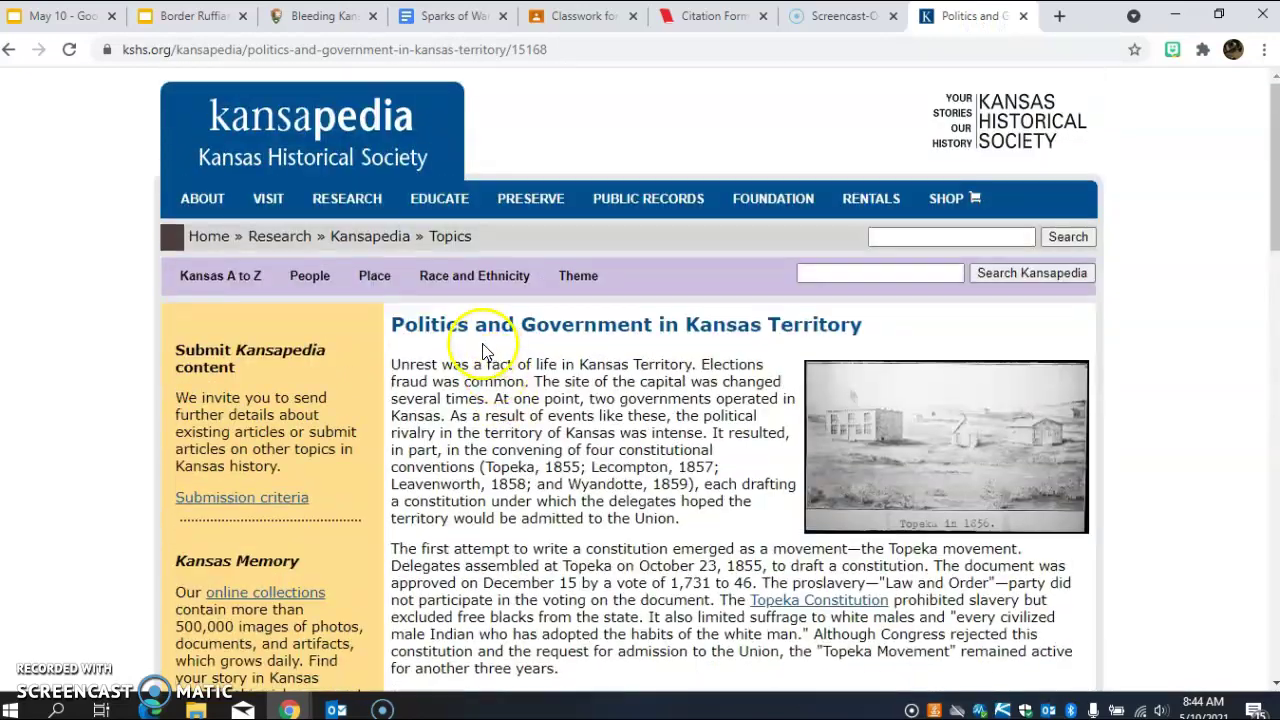
{"action": "left_click", "coordinate": [455, 350]}
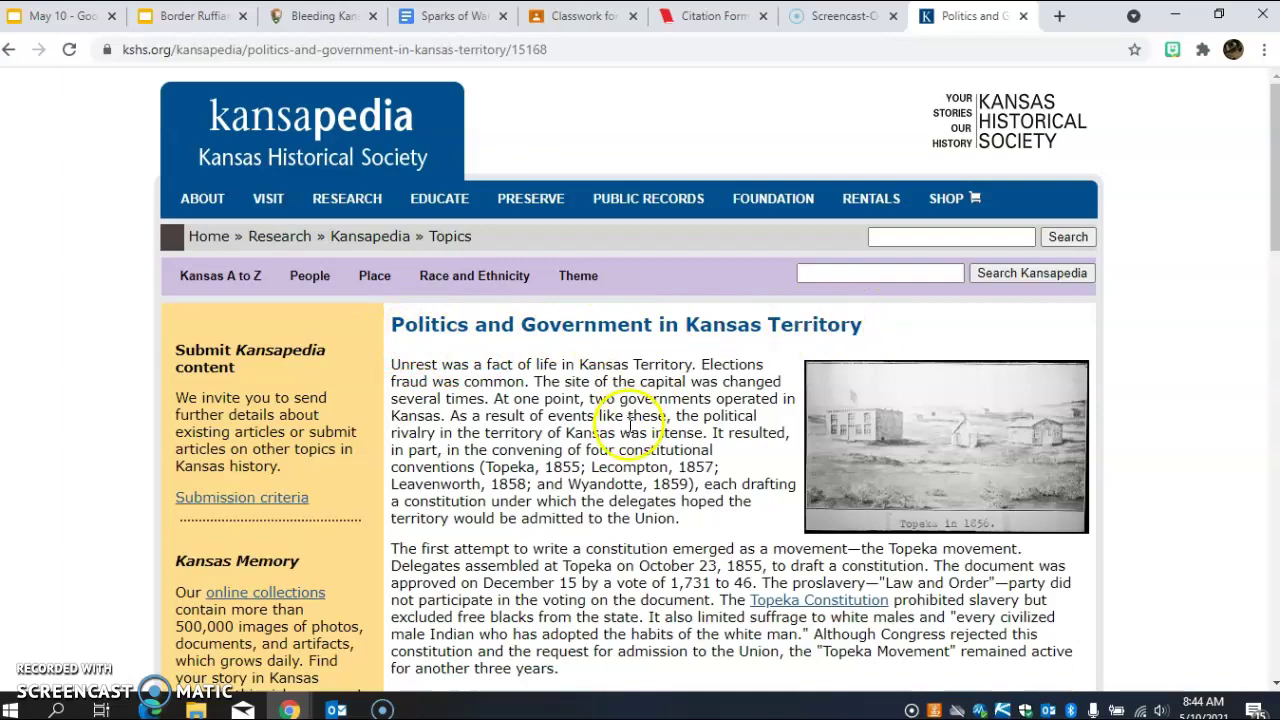
Copy the author name Kansas Historical Society from the article's entry details
{"action": "scroll", "coordinate": [630, 425], "scroll_direction": "down", "scroll_amount": 15}
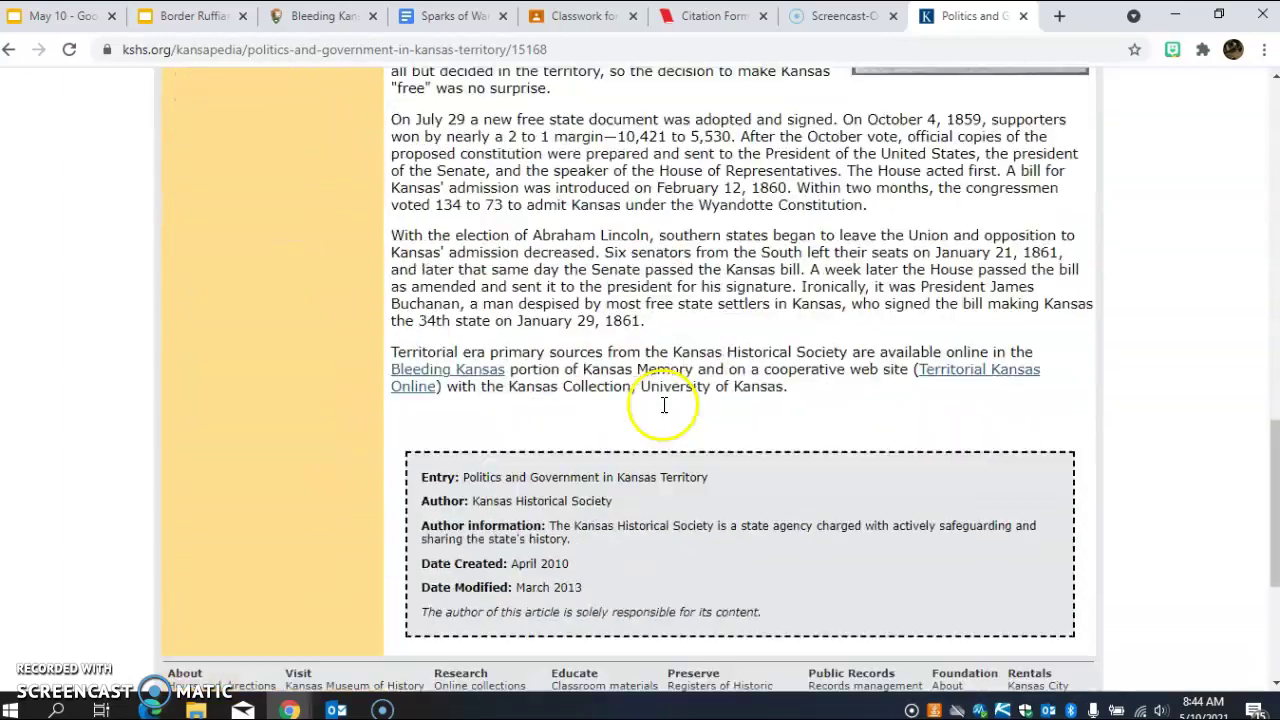
{"action": "scroll", "coordinate": [663, 404], "scroll_direction": "down", "scroll_amount": 1}
{"action": "scroll", "coordinate": [604, 368], "scroll_direction": "down", "scroll_amount": 1}
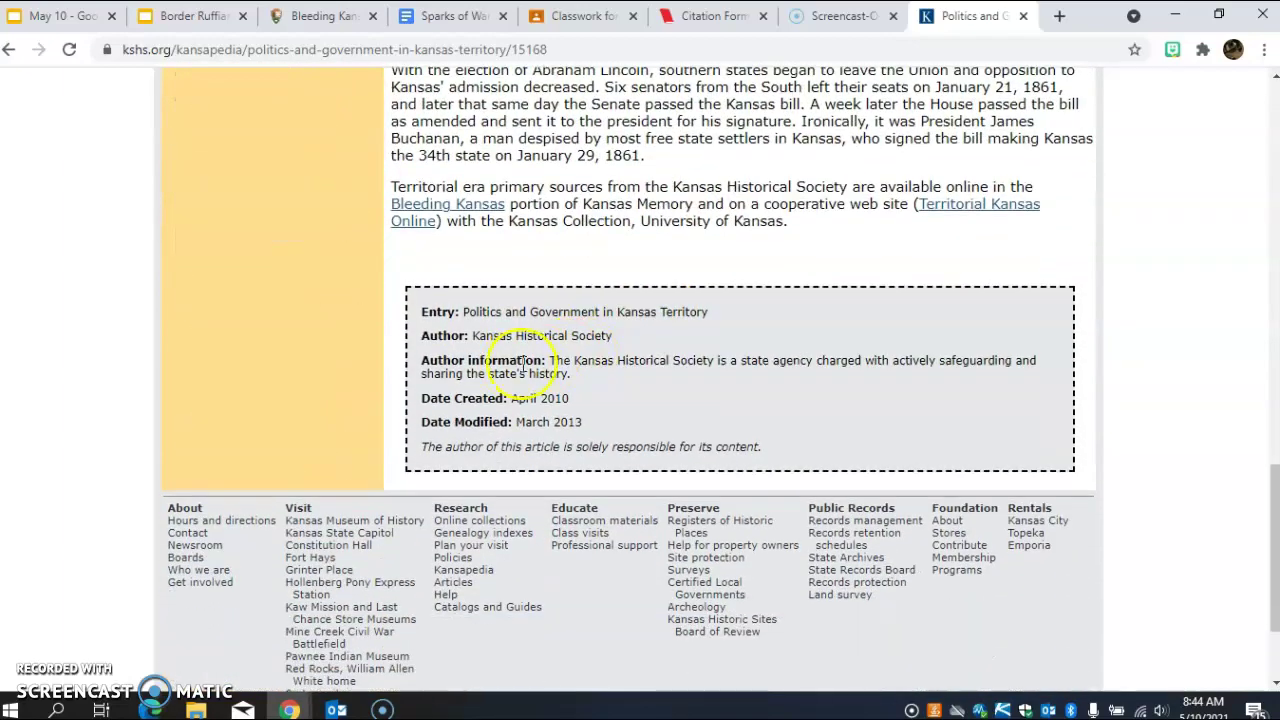
{"action": "right_click", "coordinate": [597, 336]}
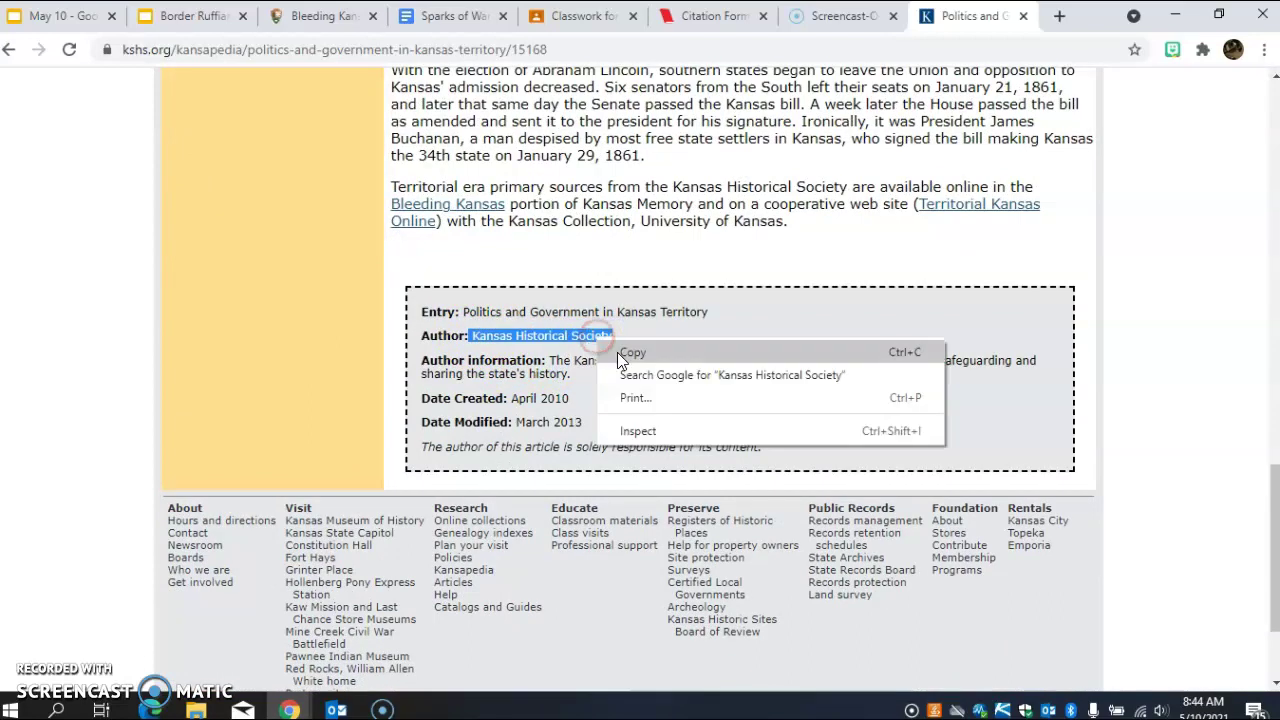
{"action": "left_click", "coordinate": [617, 352]}
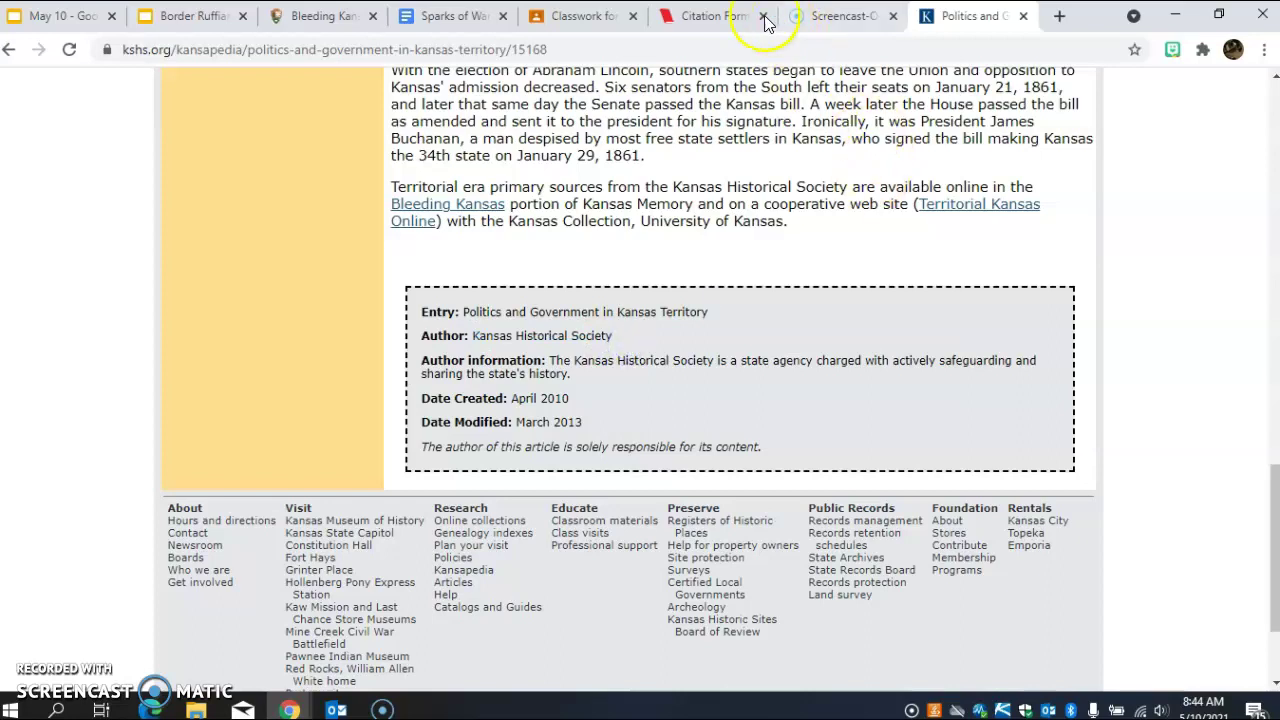
Paste Kansas Historical Society into the author's First Name field in EasyBib
{"action": "left_click", "coordinate": [715, 16]}
{"action": "right_click", "coordinate": [329, 300]}
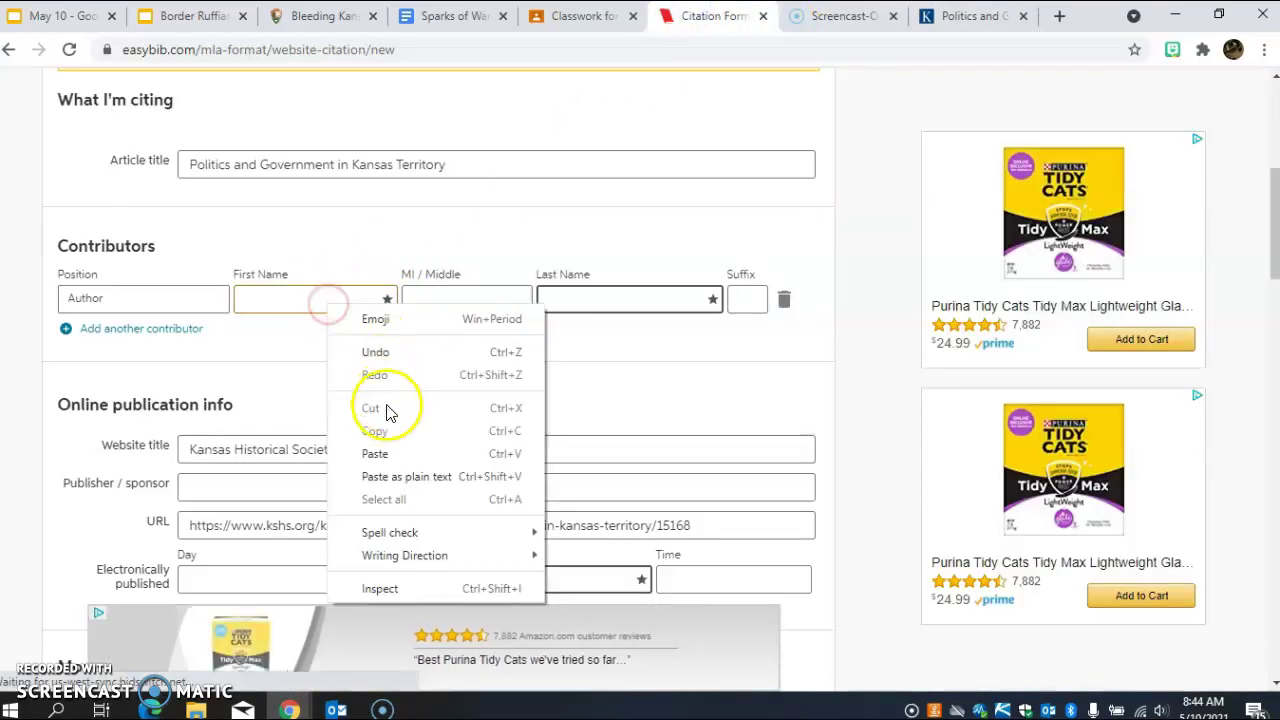
{"action": "left_click", "coordinate": [373, 453]}
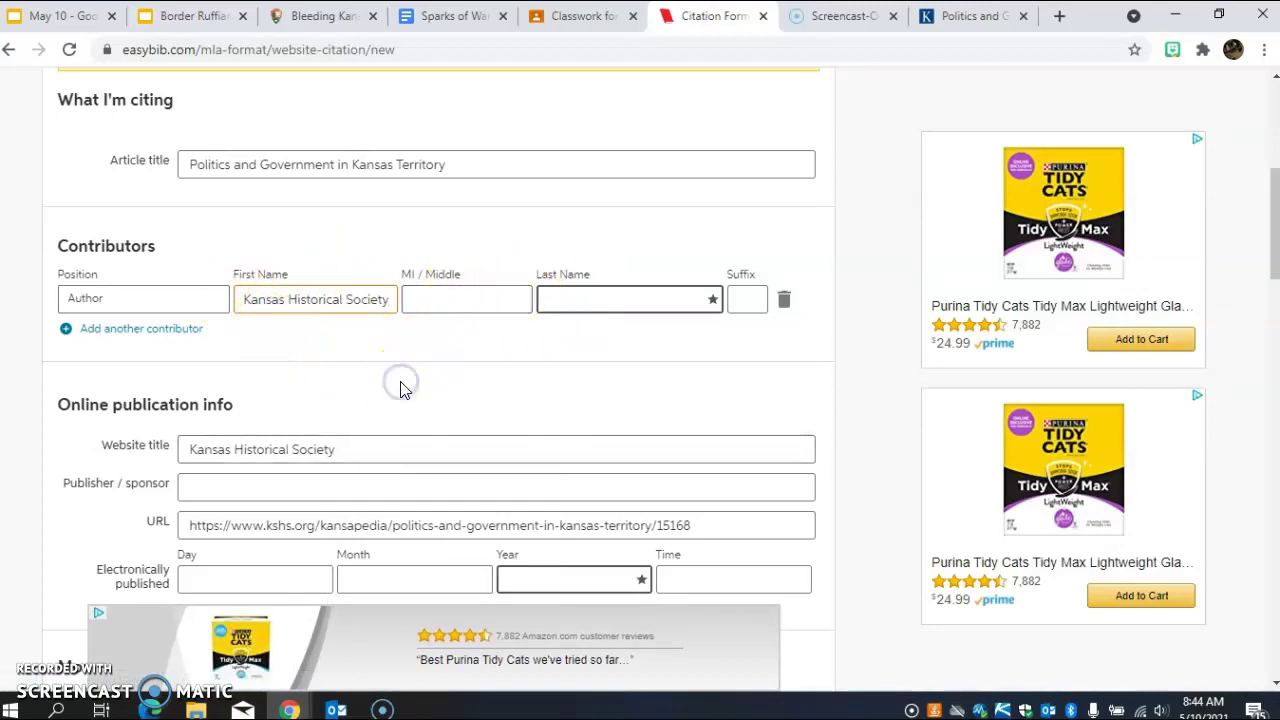
{"action": "scroll", "coordinate": [364, 403], "scroll_direction": "down", "scroll_amount": 1}
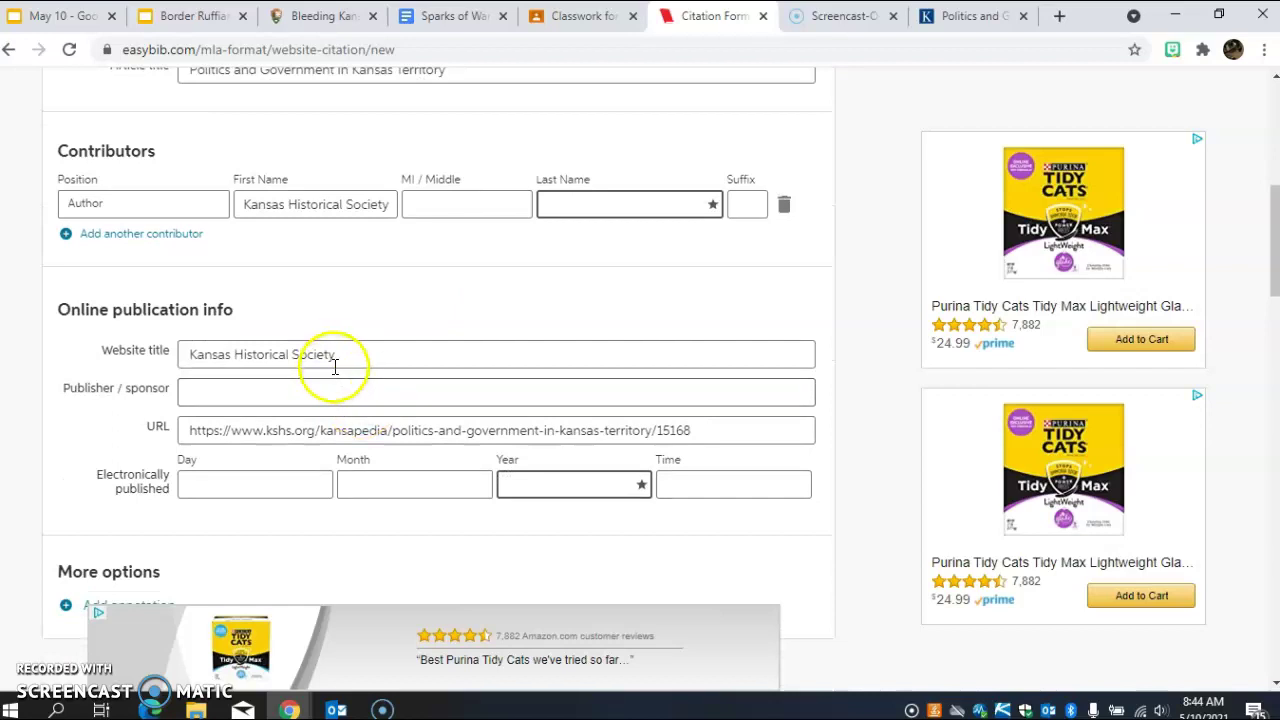
Replace 'Historical Society' in the Website title with 'pedia' so it reads Kansaspedia
{"action": "scroll", "coordinate": [340, 360], "scroll_direction": "down", "scroll_amount": 1}
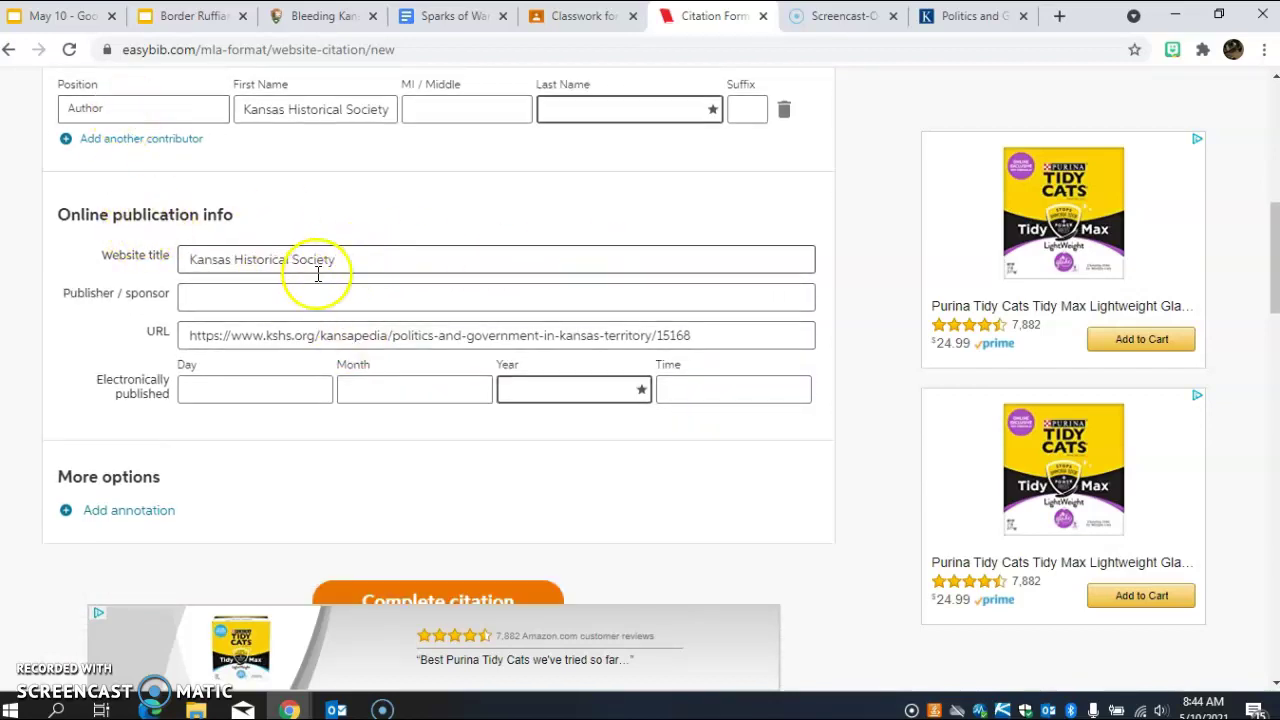
{"action": "left_click", "coordinate": [960, 18]}
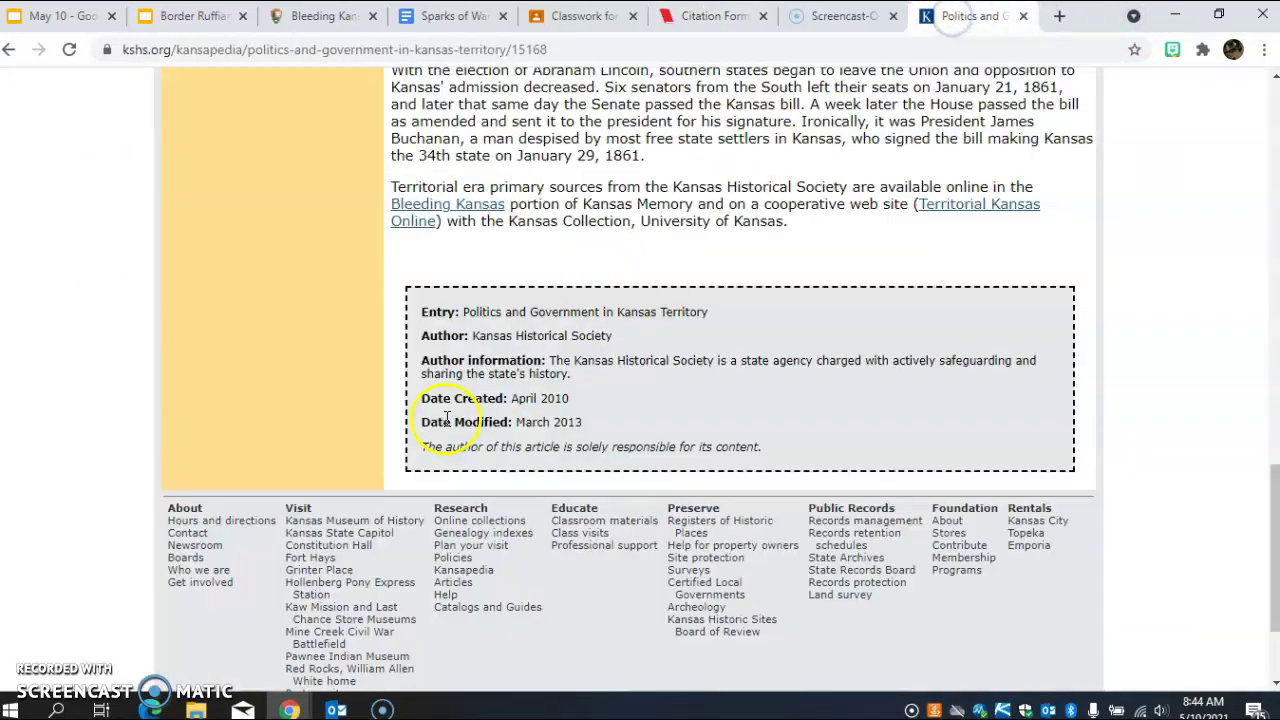
{"action": "scroll", "coordinate": [447, 420], "scroll_direction": "up", "scroll_amount": 20}
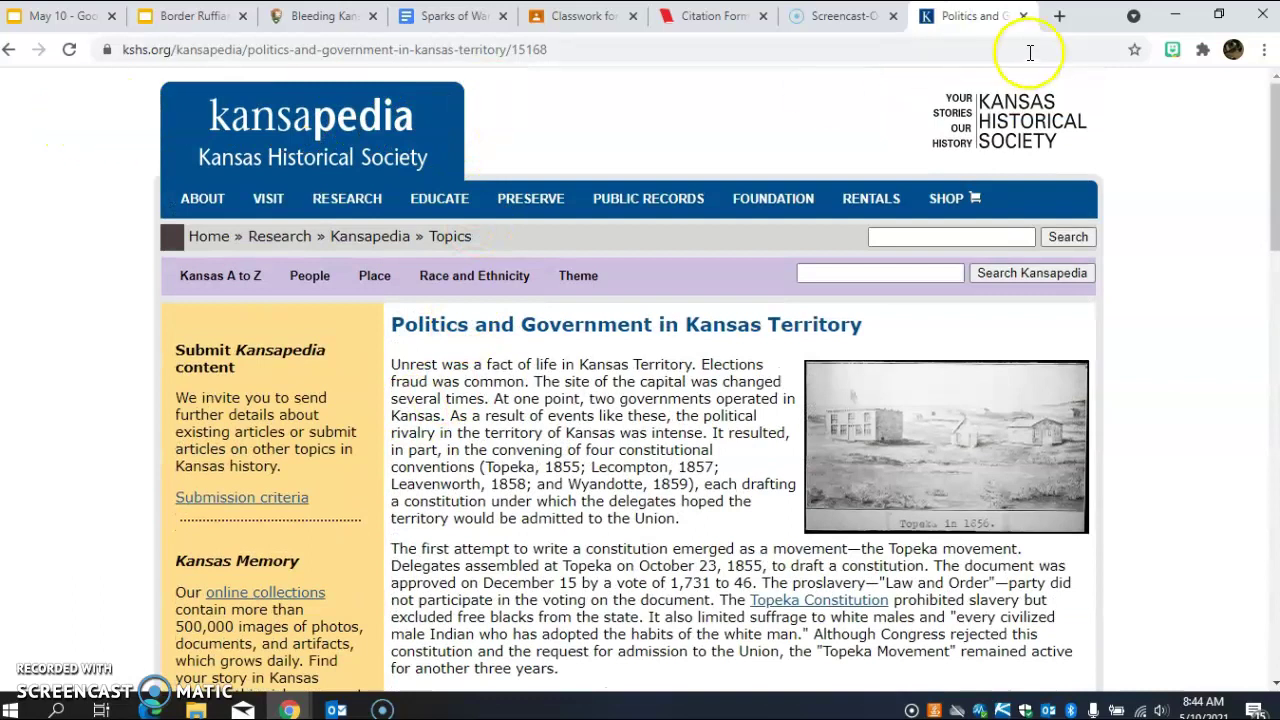
{"action": "left_click", "coordinate": [715, 18]}
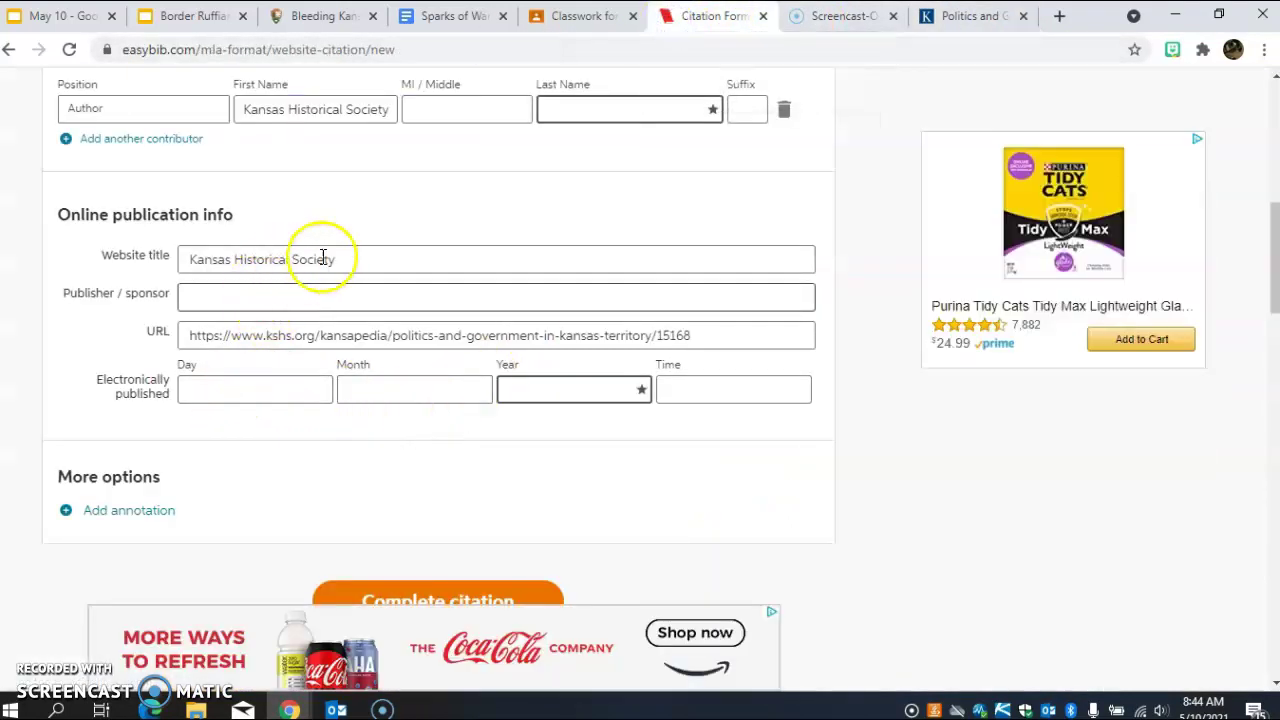
{"action": "left_click_drag", "start_coordinate": [333, 262], "coordinate": [231, 273]}
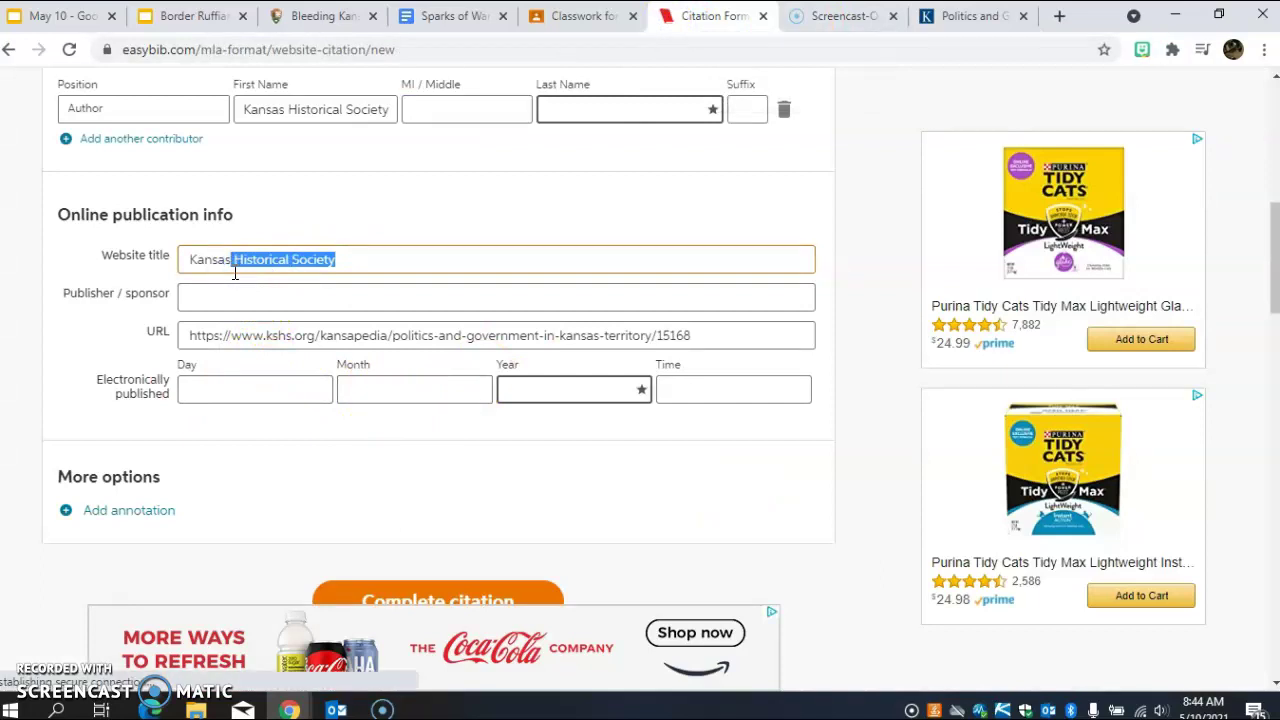
{"action": "type", "text": "pedia"}
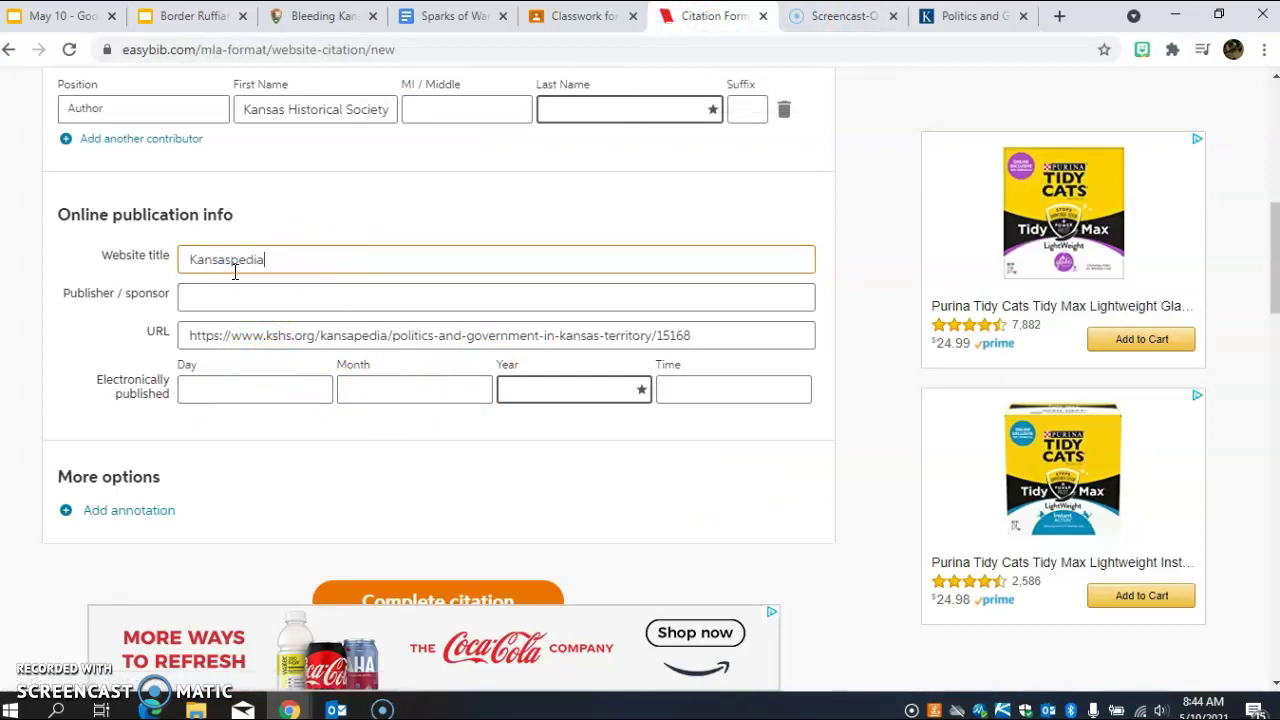
Enter Kansas Historical Society as the Publisher, then return to the Kansaspedia article
{"action": "left_click", "coordinate": [252, 297]}
{"action": "left_click", "coordinate": [985, 17]}
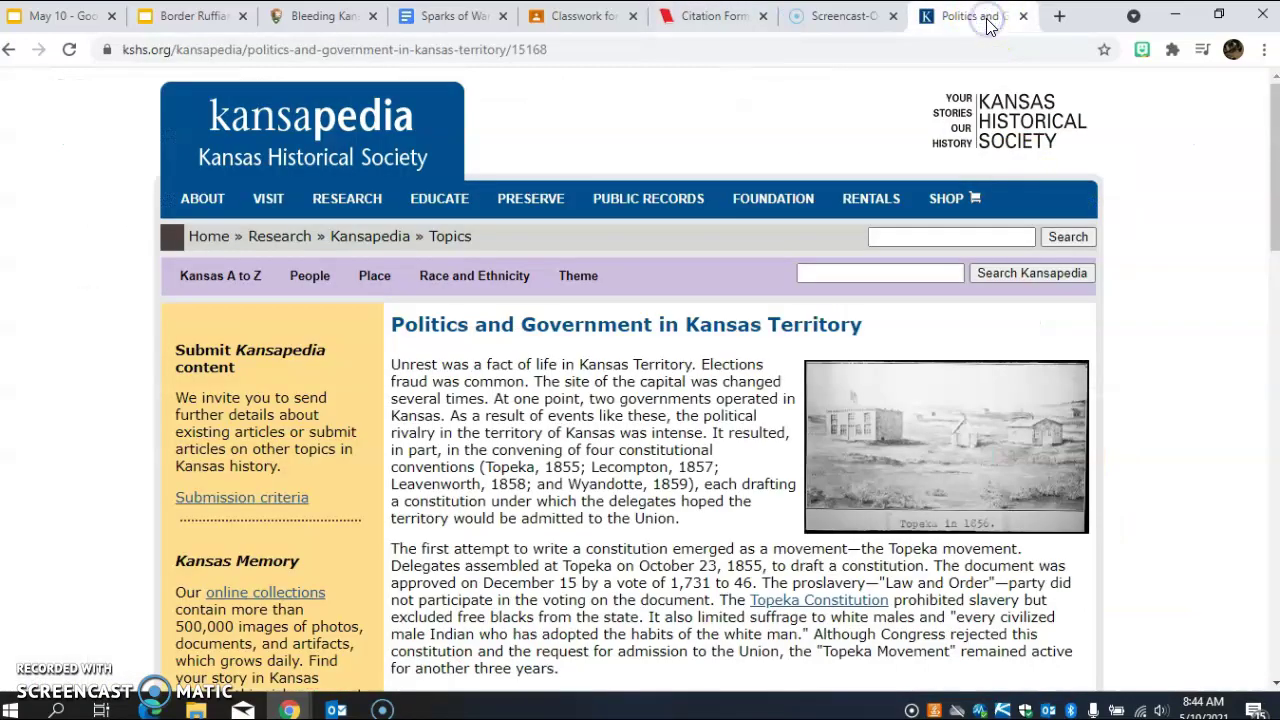
{"action": "left_click", "coordinate": [740, 17]}
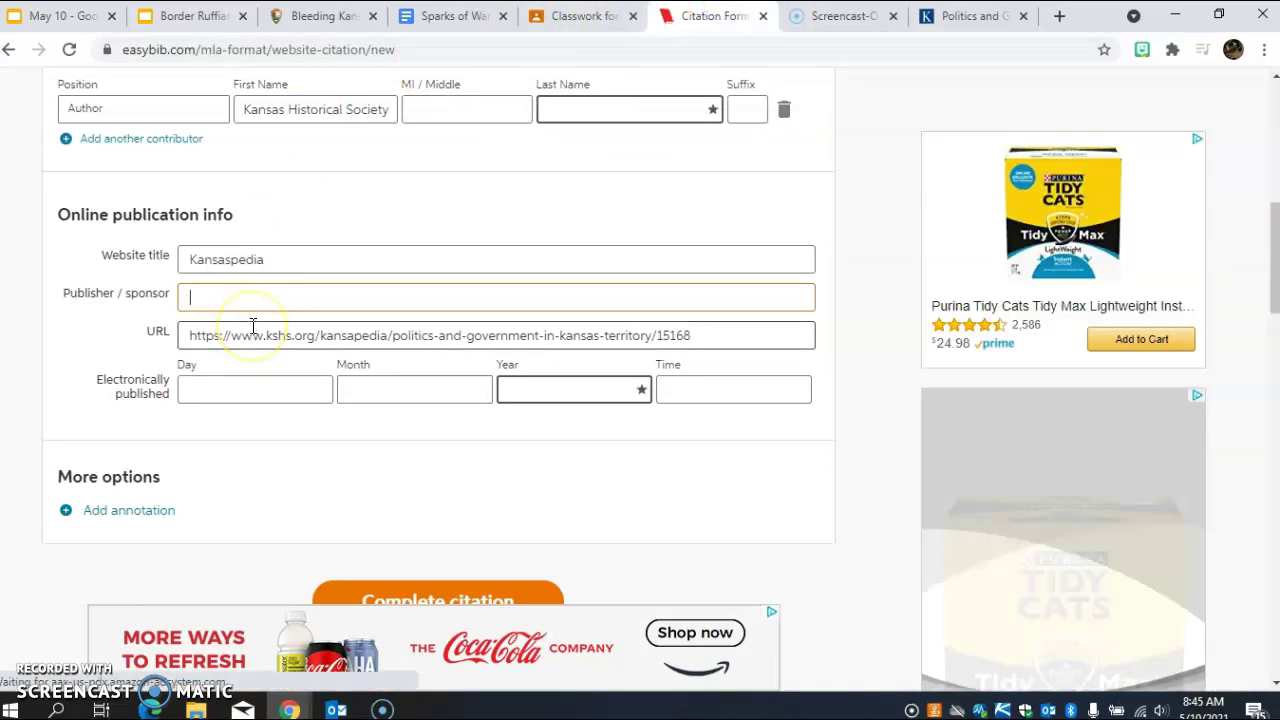
{"action": "type", "text": "Kans"}
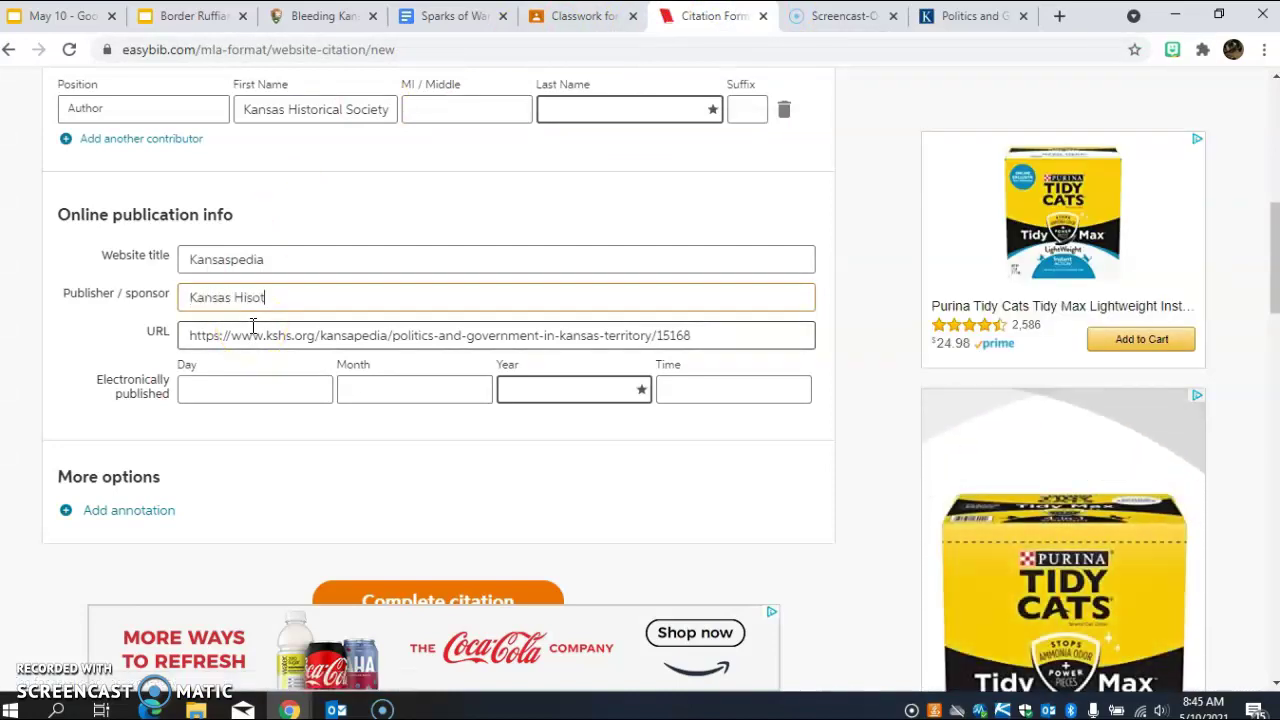
{"action": "type", "text": "as Historical Society"}
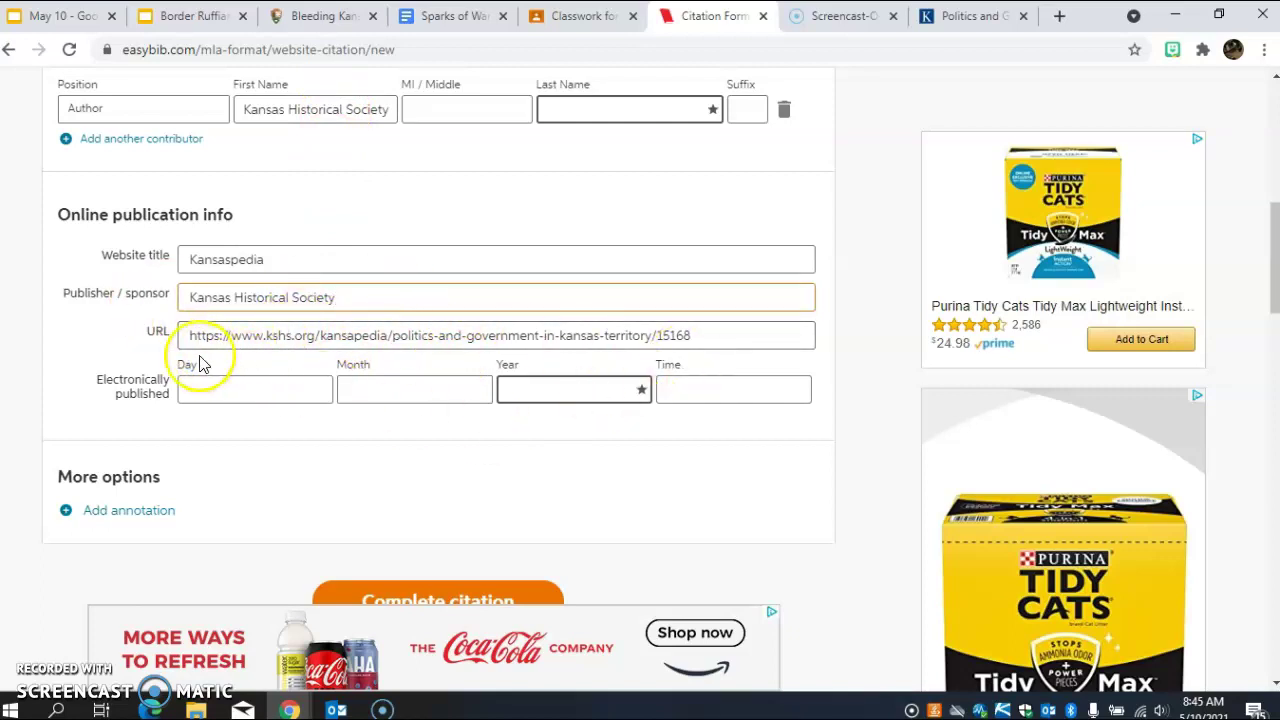
{"action": "left_click", "coordinate": [918, 17]}
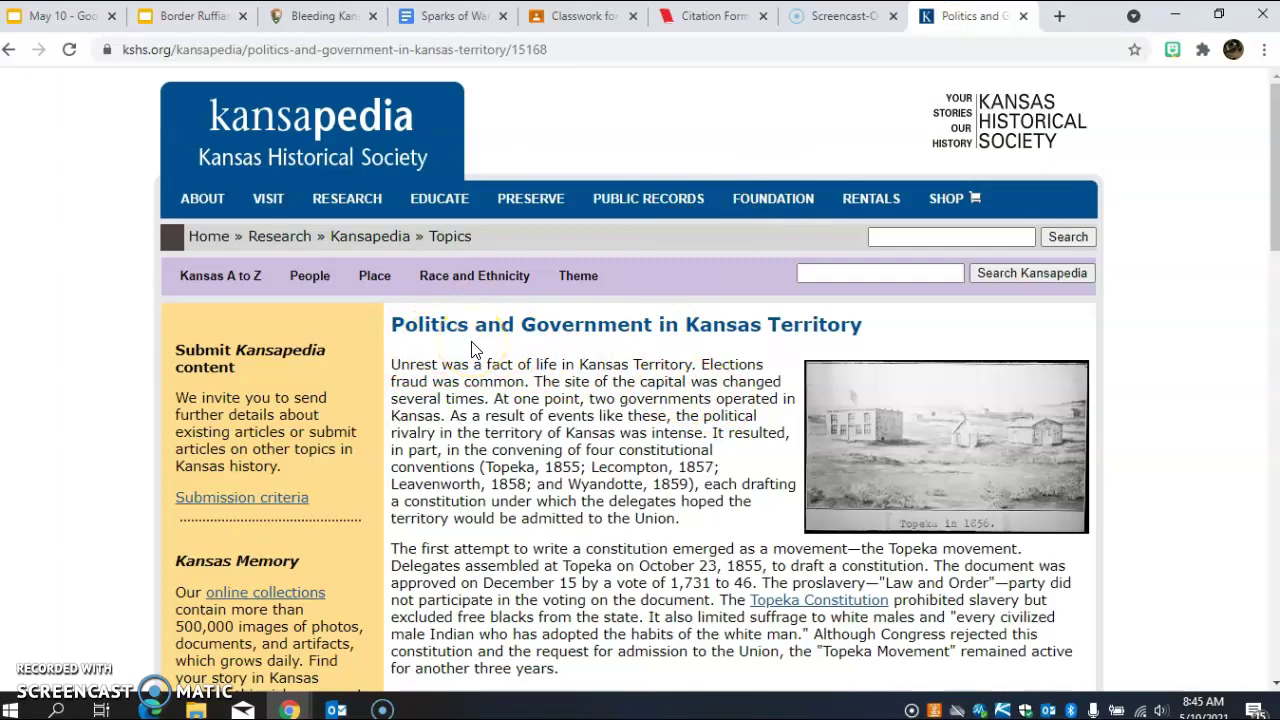
Locate Date Created April 2010 and Date Modified March 2013 in the article's entry details
{"action": "scroll", "coordinate": [472, 350], "scroll_direction": "down", "scroll_amount": 12}
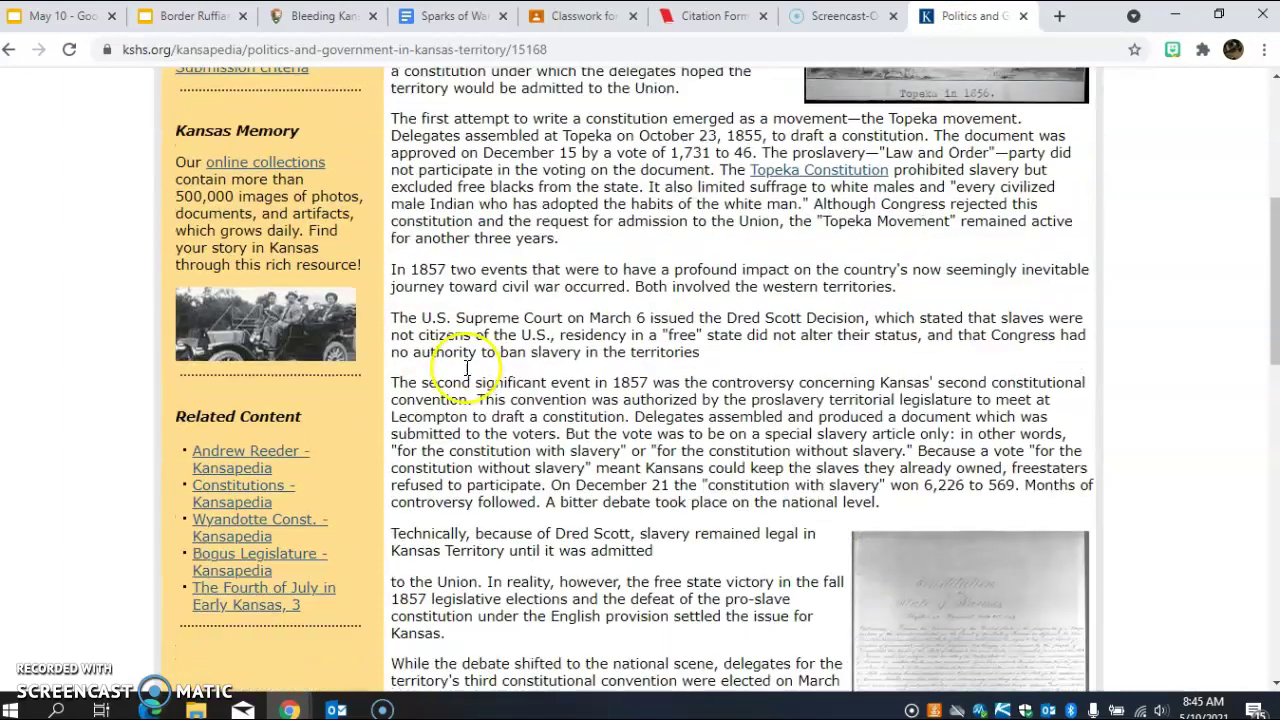
{"action": "scroll", "coordinate": [472, 367], "scroll_direction": "down", "scroll_amount": 2}
{"action": "scroll", "coordinate": [728, 427], "scroll_direction": "down", "scroll_amount": 1}
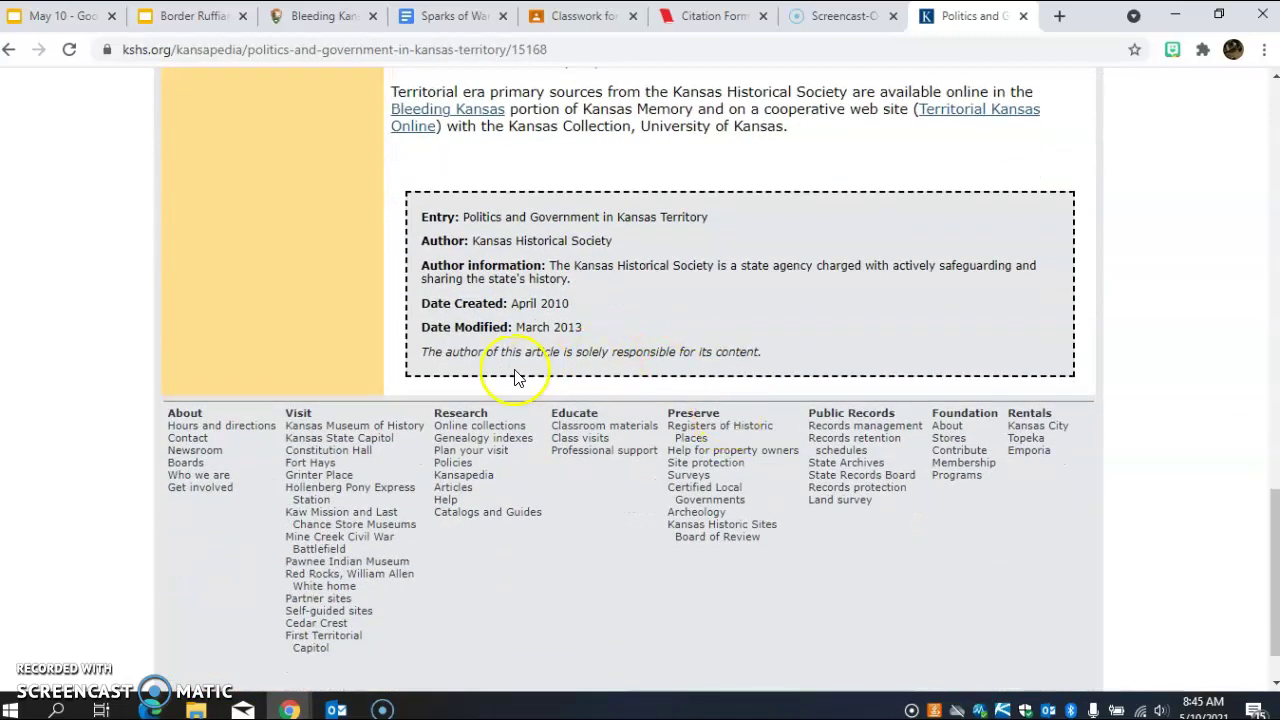
{"action": "scroll", "coordinate": [720, 625], "scroll_direction": "down", "scroll_amount": 1}
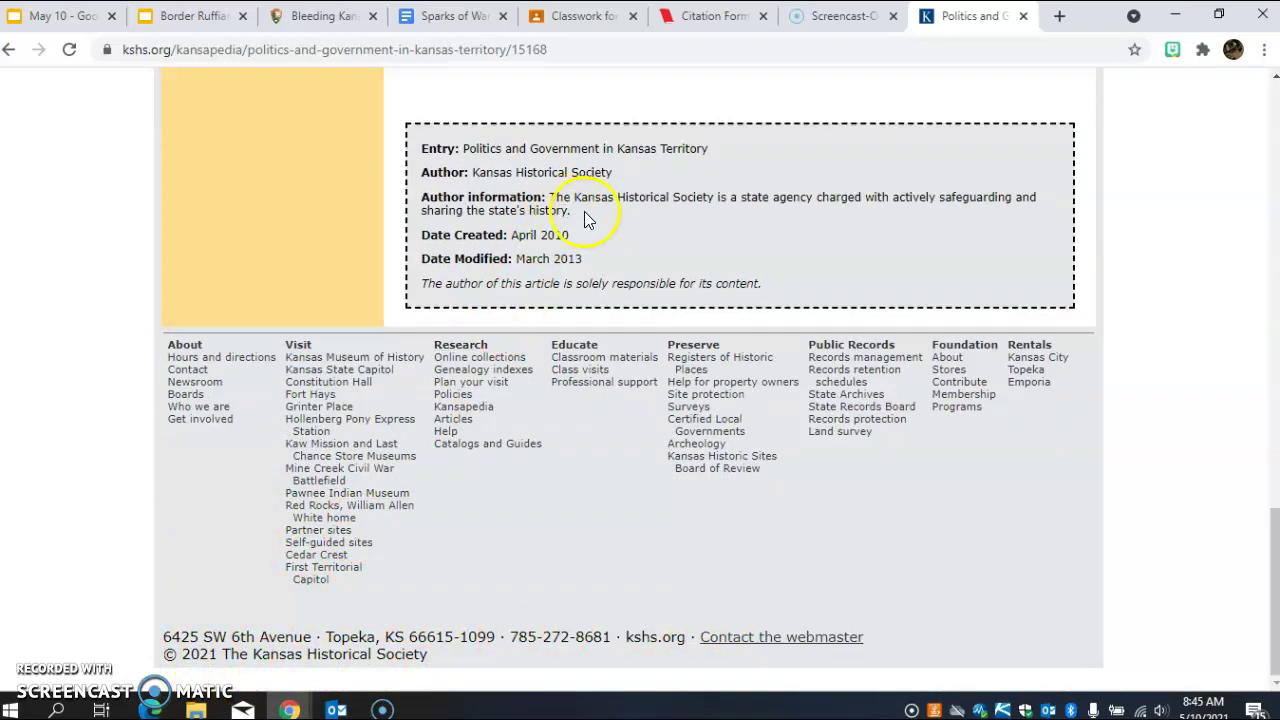
{"action": "left_click_drag", "start_coordinate": [585, 250], "coordinate": [495, 237]}
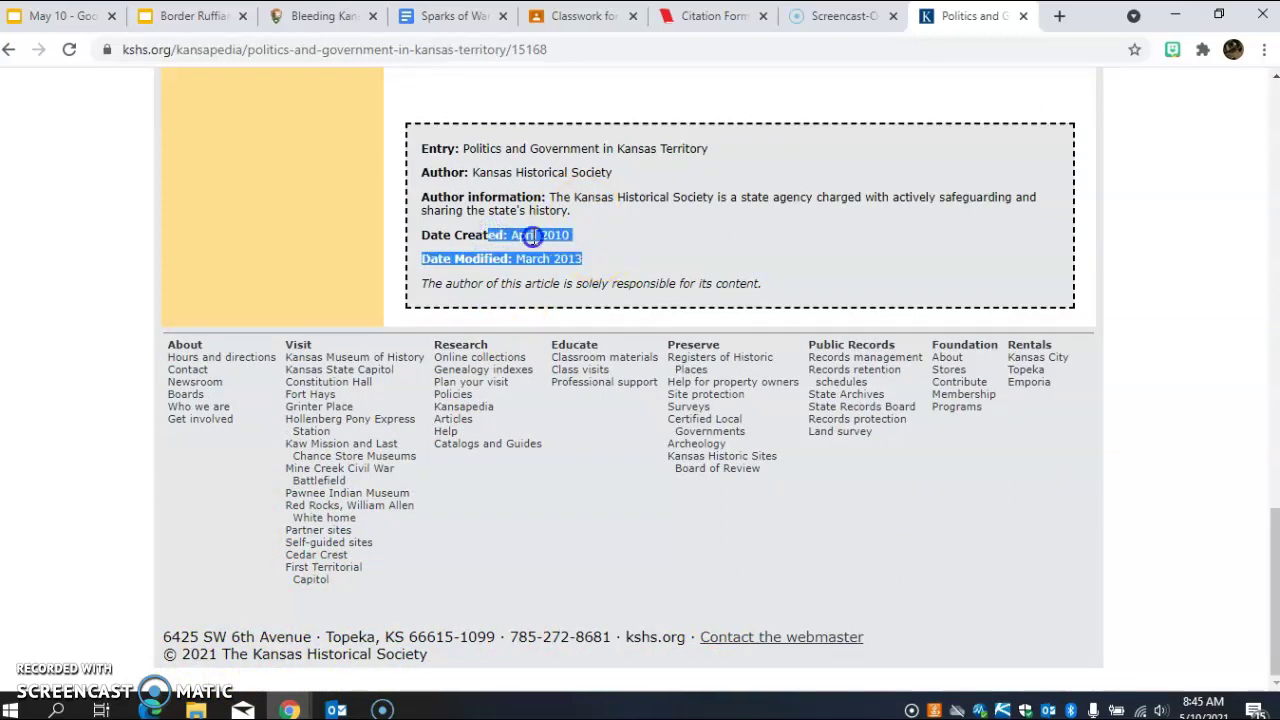
{"action": "left_click", "coordinate": [533, 236]}
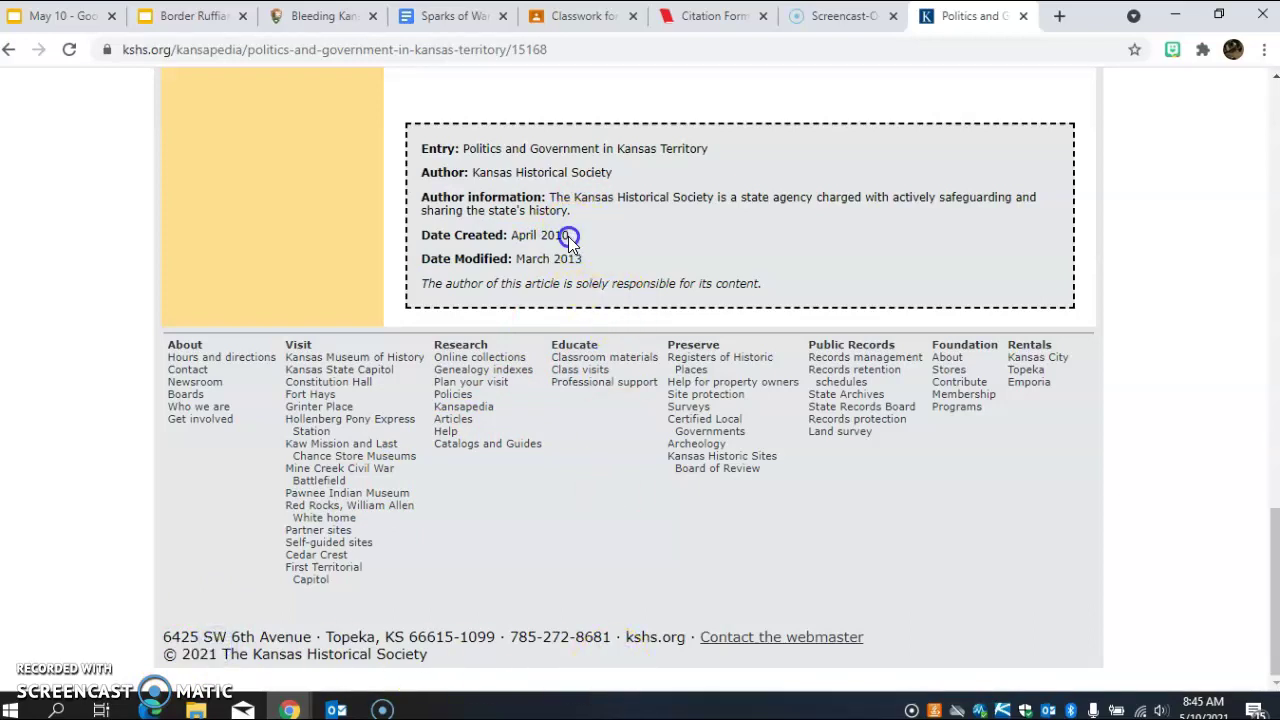
Give the Kansas Territory citation an April 2010 publication date and complete it
{"action": "left_click", "coordinate": [665, 20]}
{"action": "left_click", "coordinate": [445, 392]}
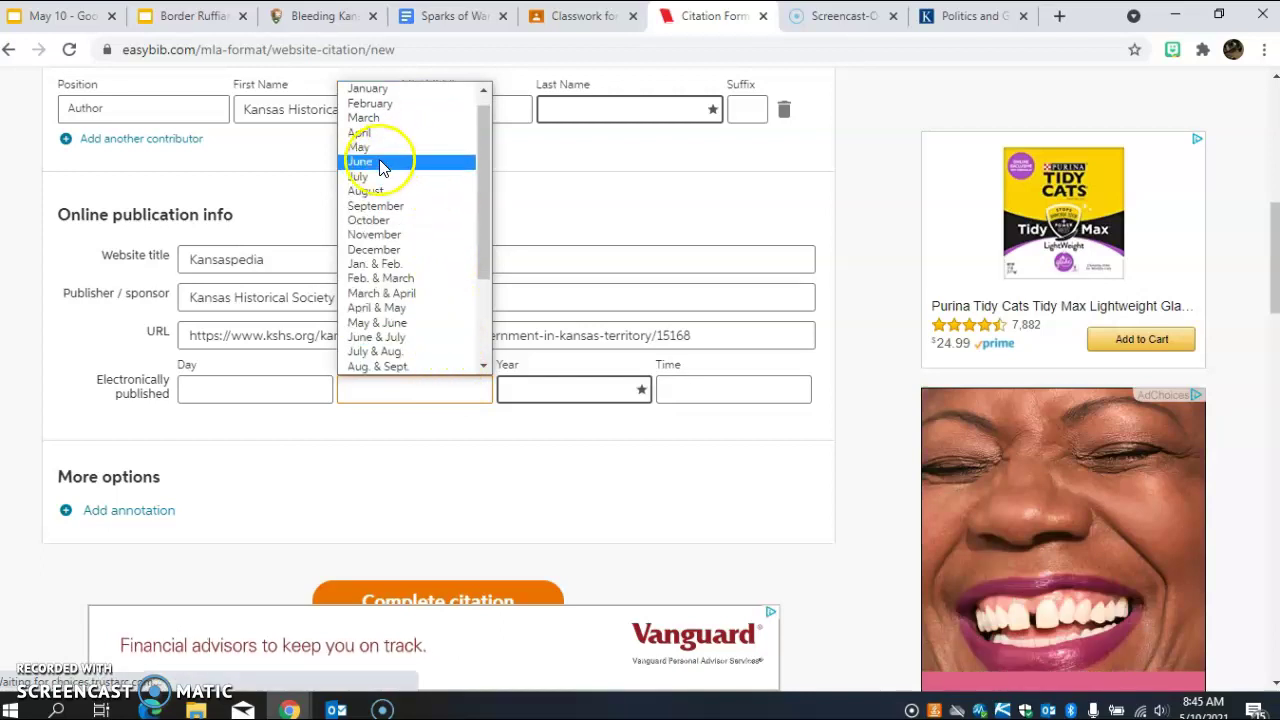
{"action": "left_click", "coordinate": [360, 132]}
{"action": "left_click", "coordinate": [528, 390]}
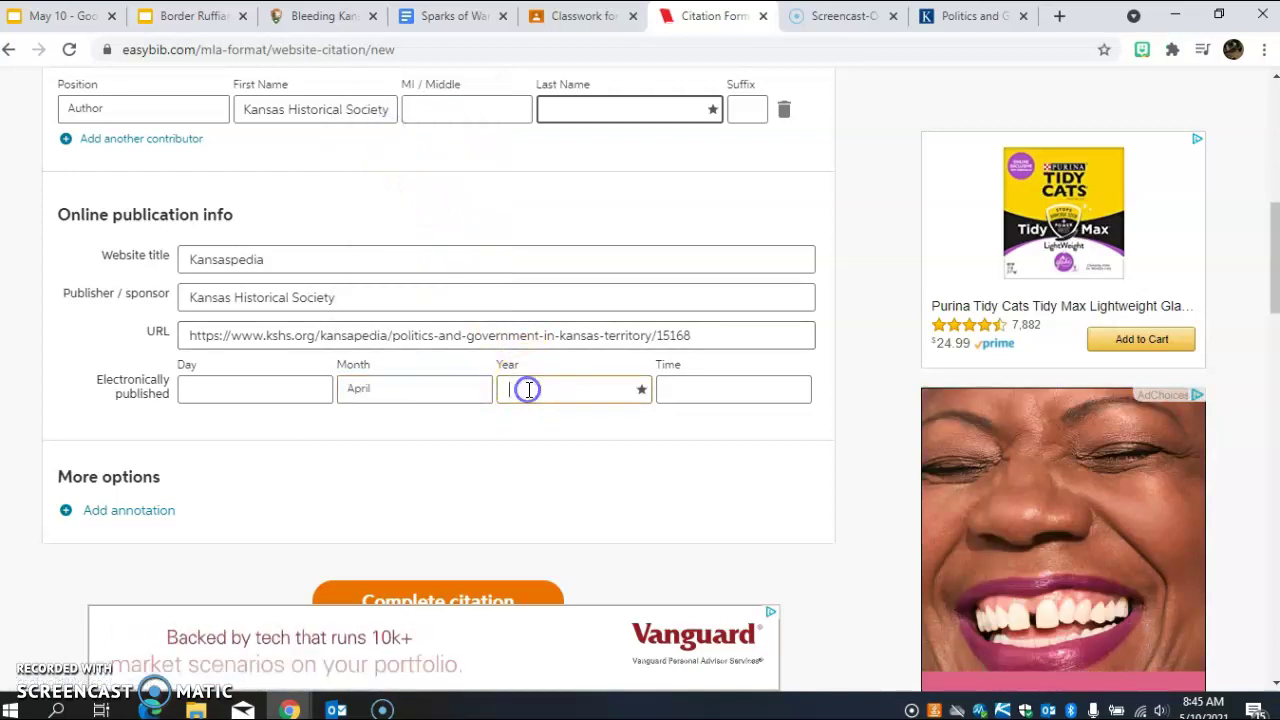
{"action": "type", "text": "2010"}
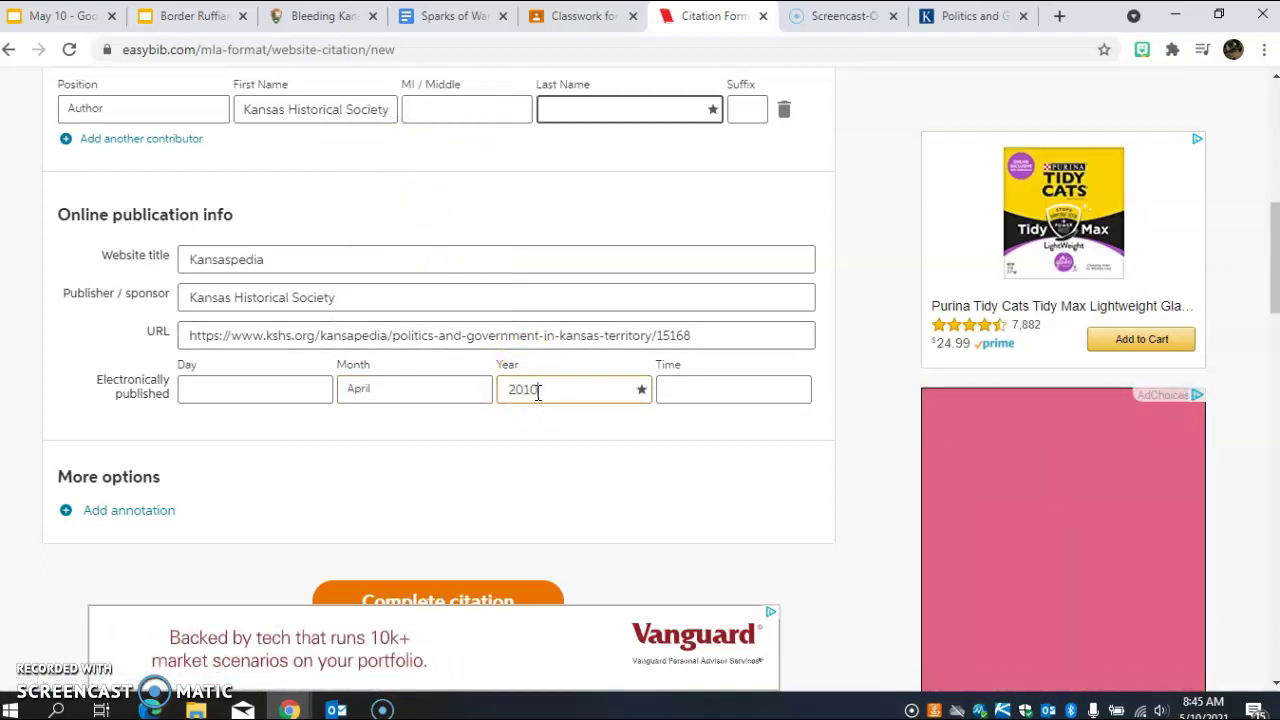
{"action": "left_click", "coordinate": [515, 430]}
{"action": "scroll", "coordinate": [508, 445], "scroll_direction": "down", "scroll_amount": 3}
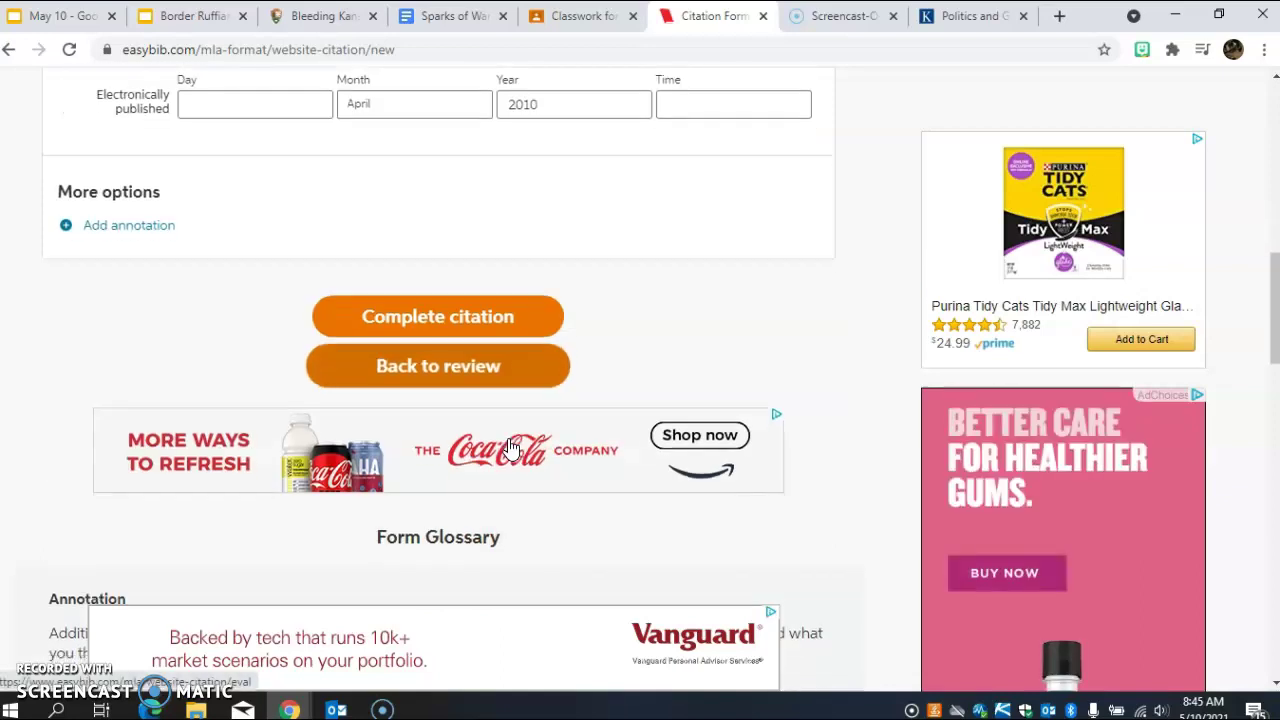
{"action": "left_click", "coordinate": [497, 313]}
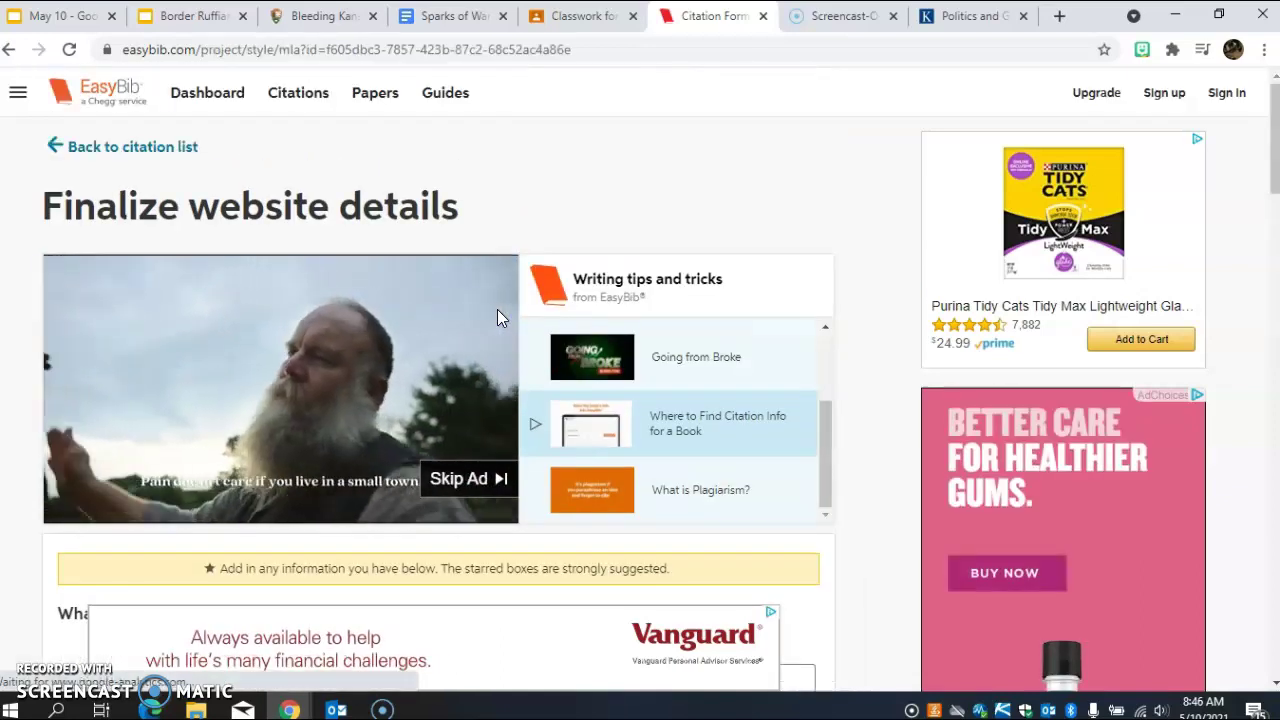
Copy the finished citation, dismiss both popups, and return to the Sparks of War Citations document
{"action": "scroll", "coordinate": [463, 329], "scroll_direction": "down", "scroll_amount": 3}
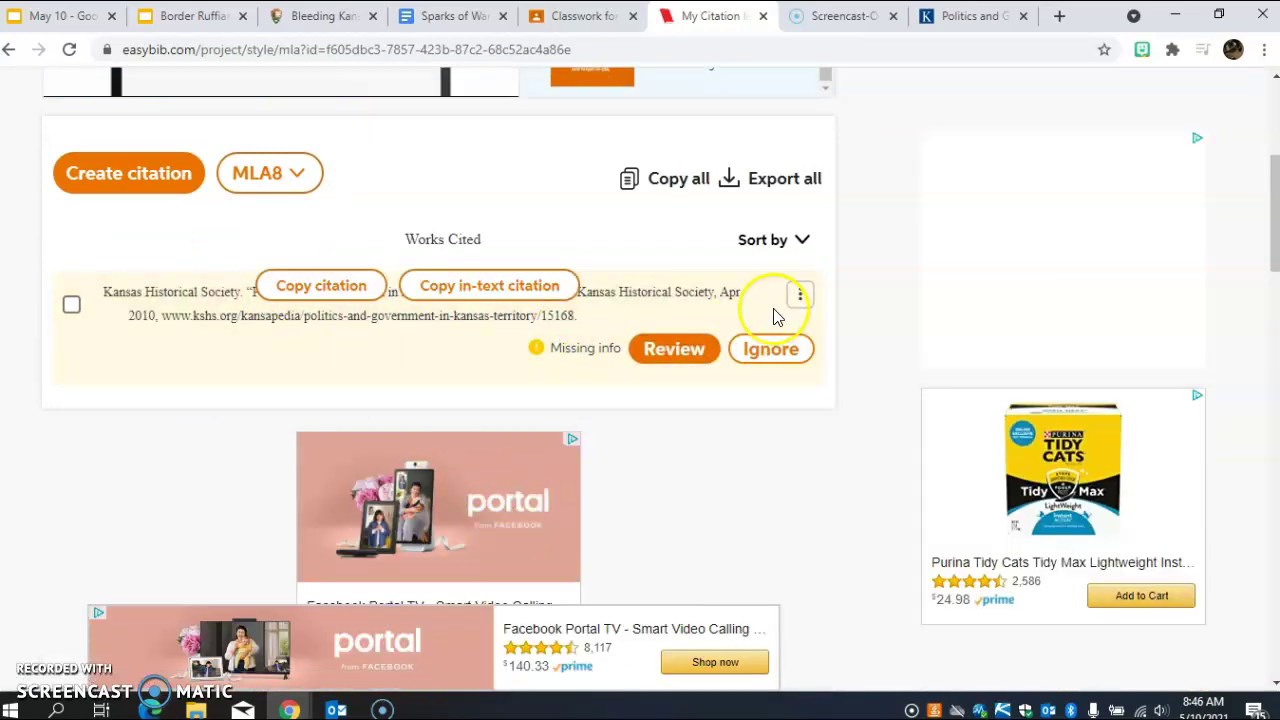
{"action": "left_click", "coordinate": [800, 294]}
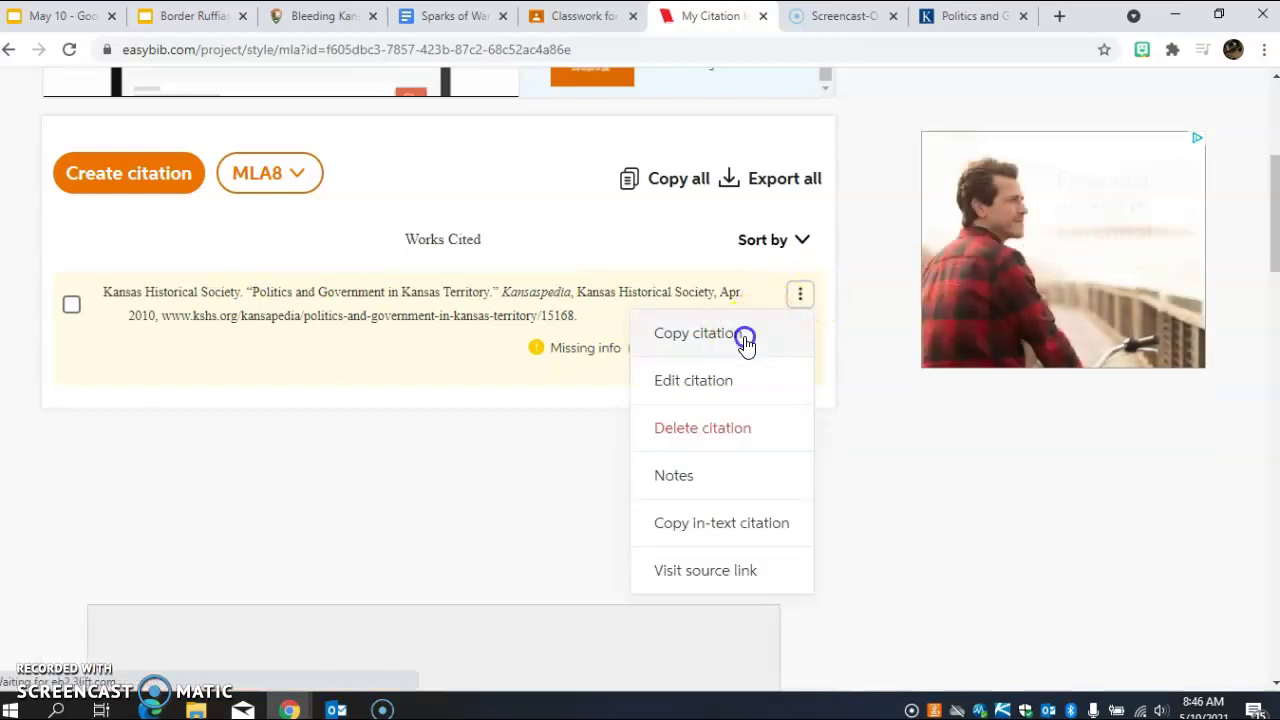
{"action": "left_click", "coordinate": [743, 335]}
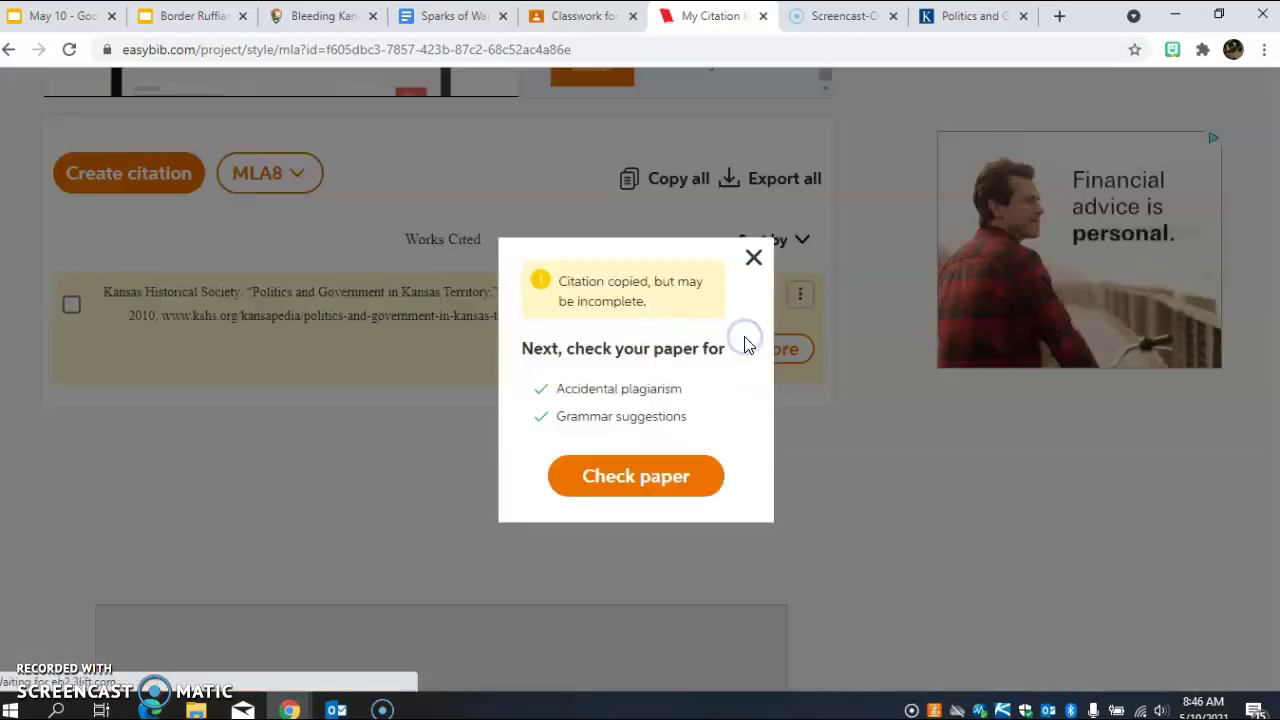
{"action": "left_click", "coordinate": [753, 258]}
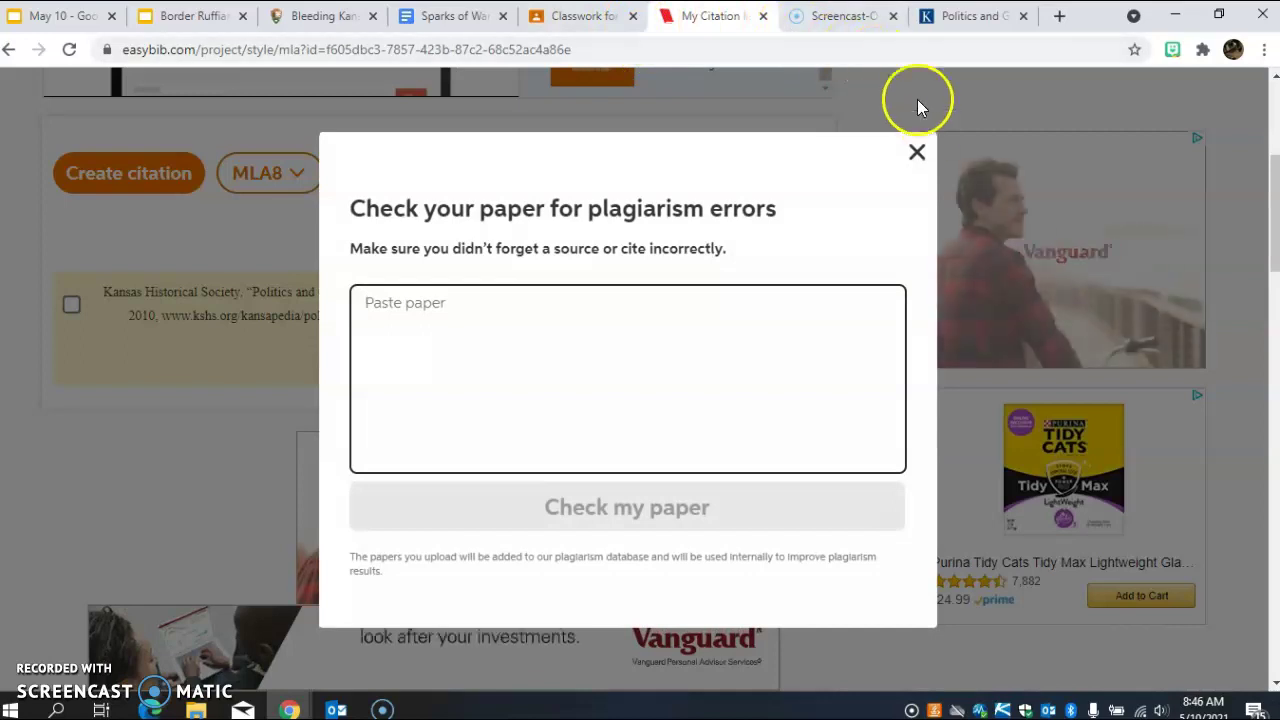
{"action": "left_click", "coordinate": [914, 150]}
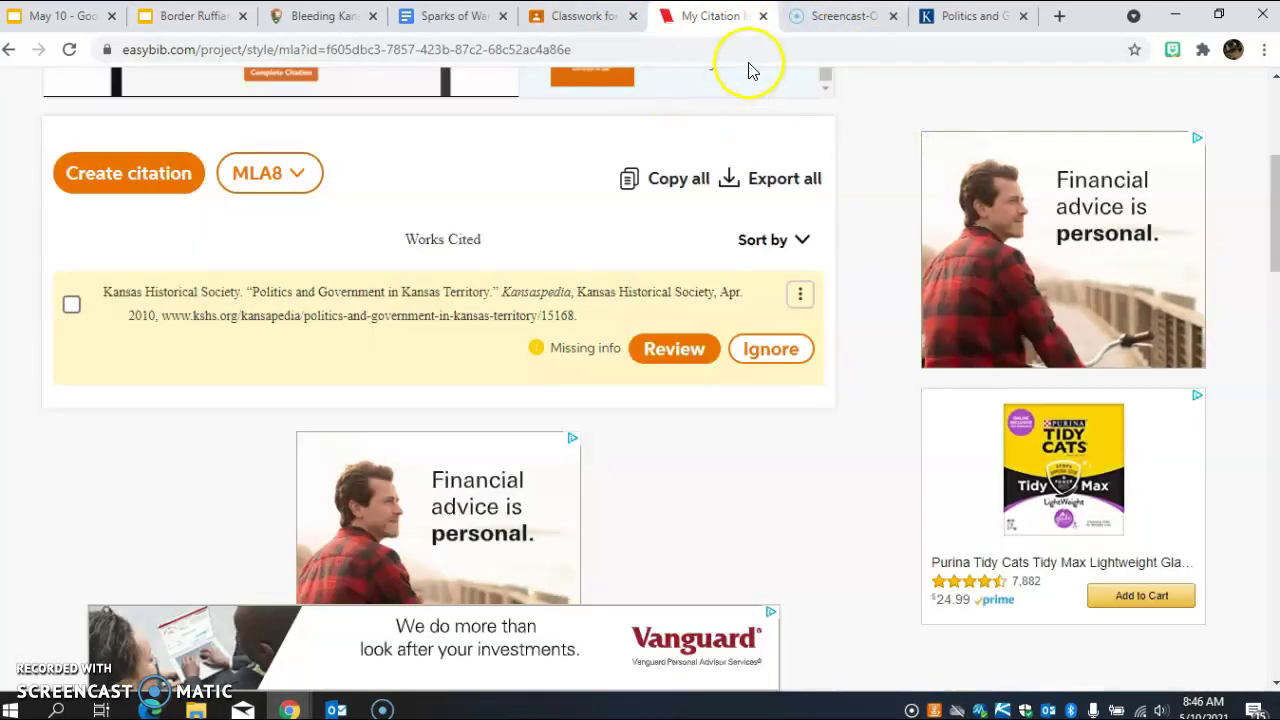
{"action": "left_click", "coordinate": [447, 14]}
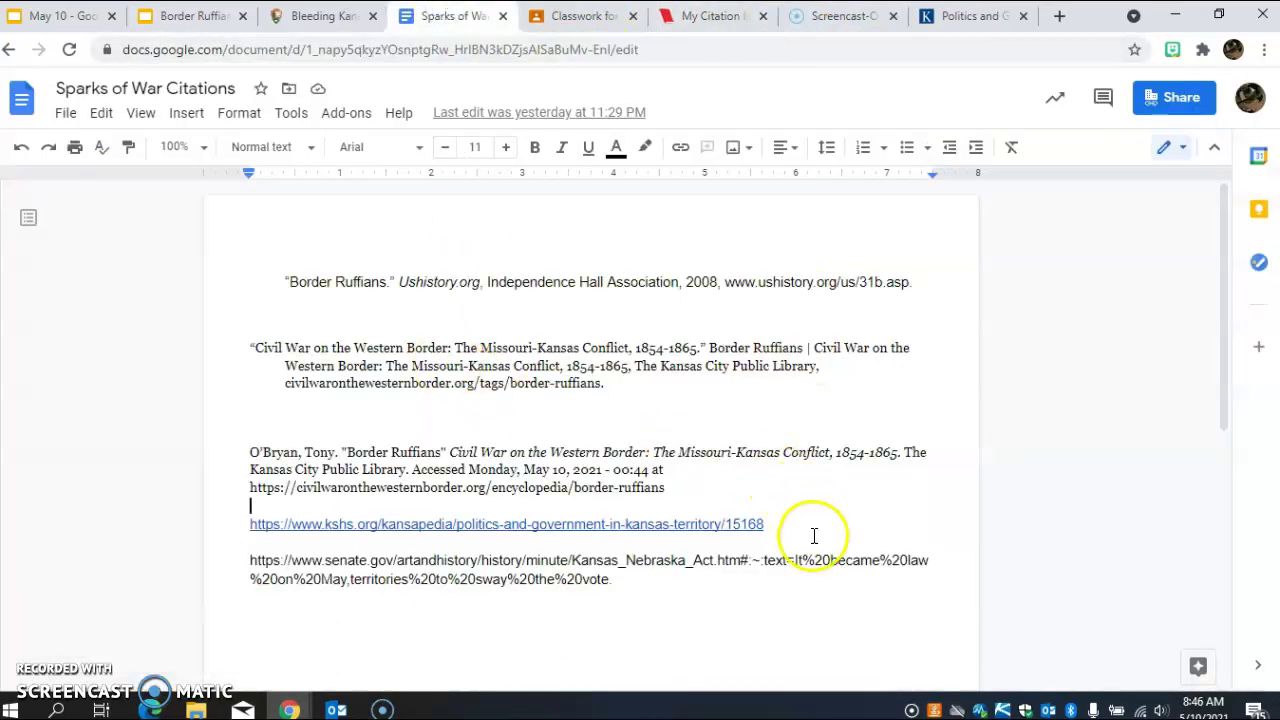
Replace the bare kshs.org link line with the pasted Kansas Historical Society citation
{"action": "left_click_drag", "start_coordinate": [806, 540], "coordinate": [219, 523]}
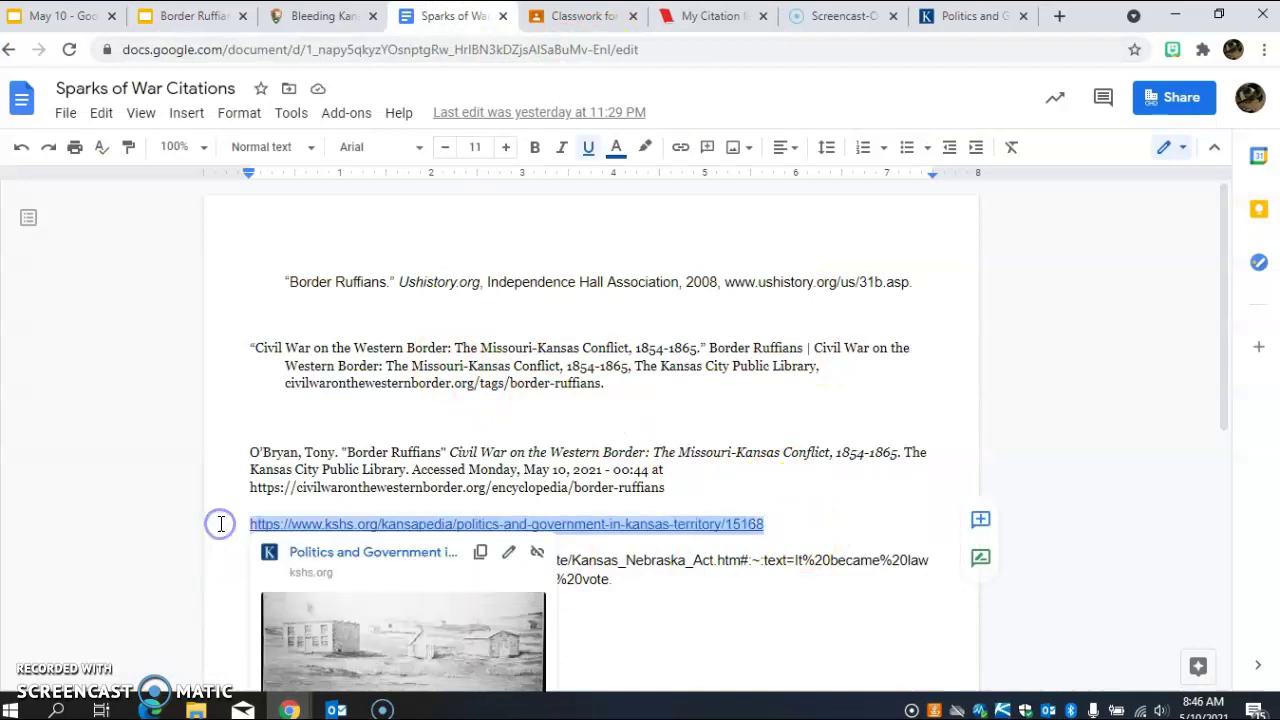
{"action": "key", "text": "ctrl+v"}
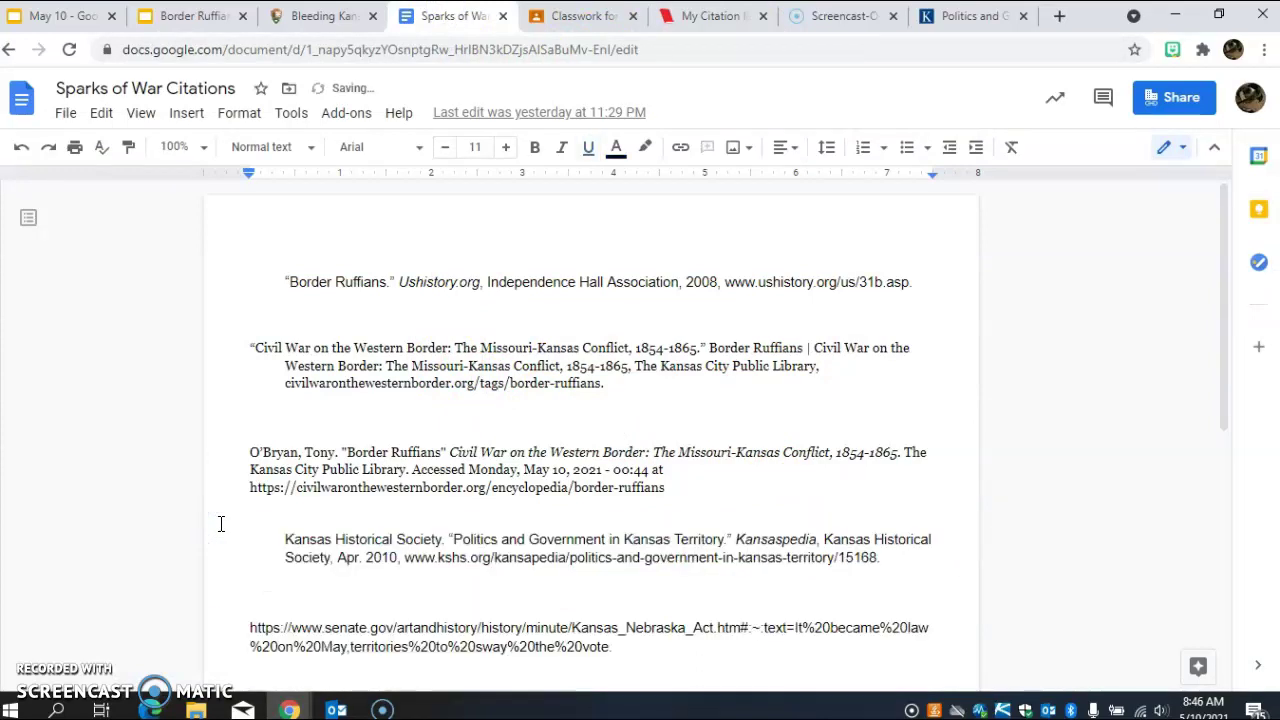
{"action": "scroll", "coordinate": [487, 540], "scroll_direction": "down", "scroll_amount": 1}
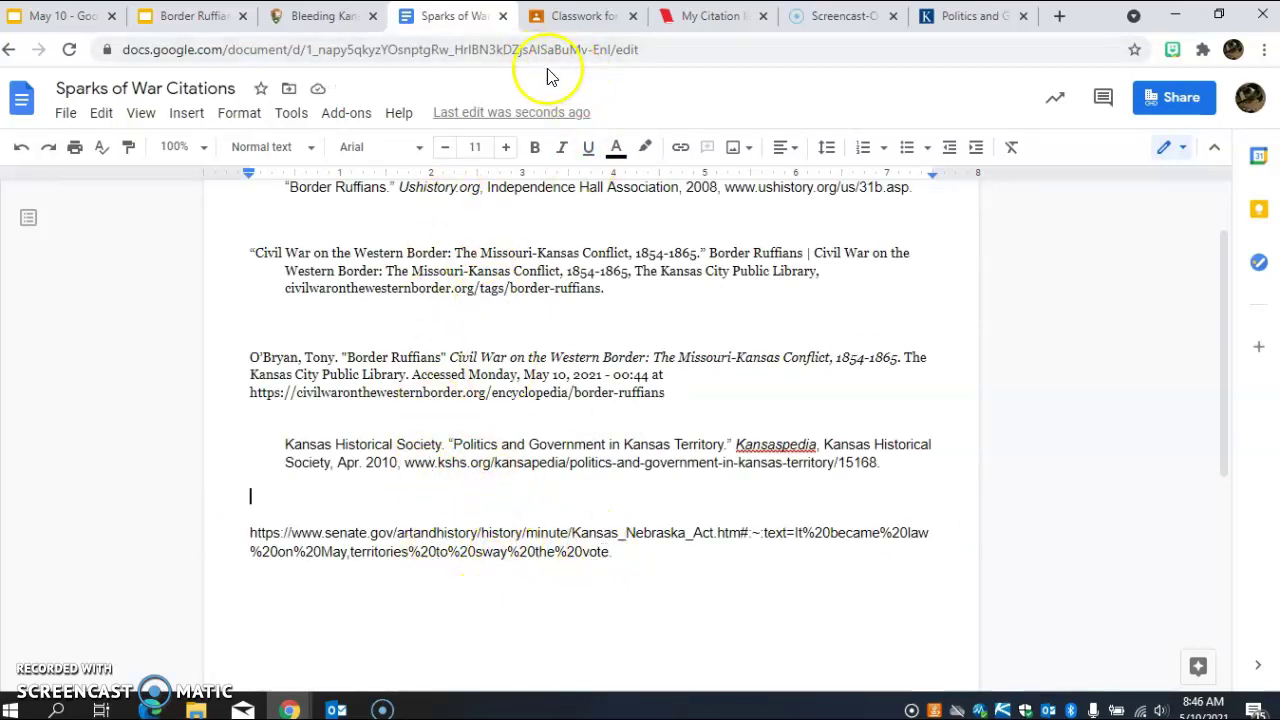
Paste the citation as the first bullet on the Border Ruffians Citations slide
{"action": "left_click", "coordinate": [185, 15]}
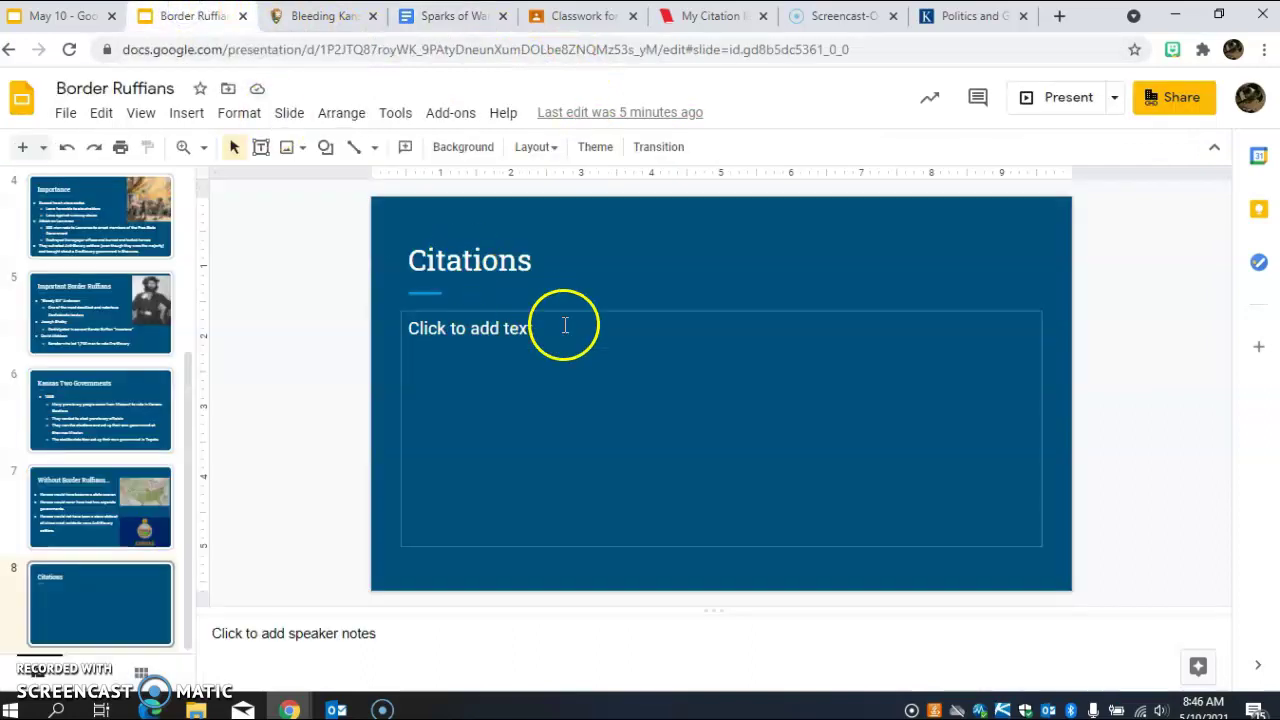
{"action": "left_click", "coordinate": [586, 358]}
{"action": "left_click", "coordinate": [694, 309]}
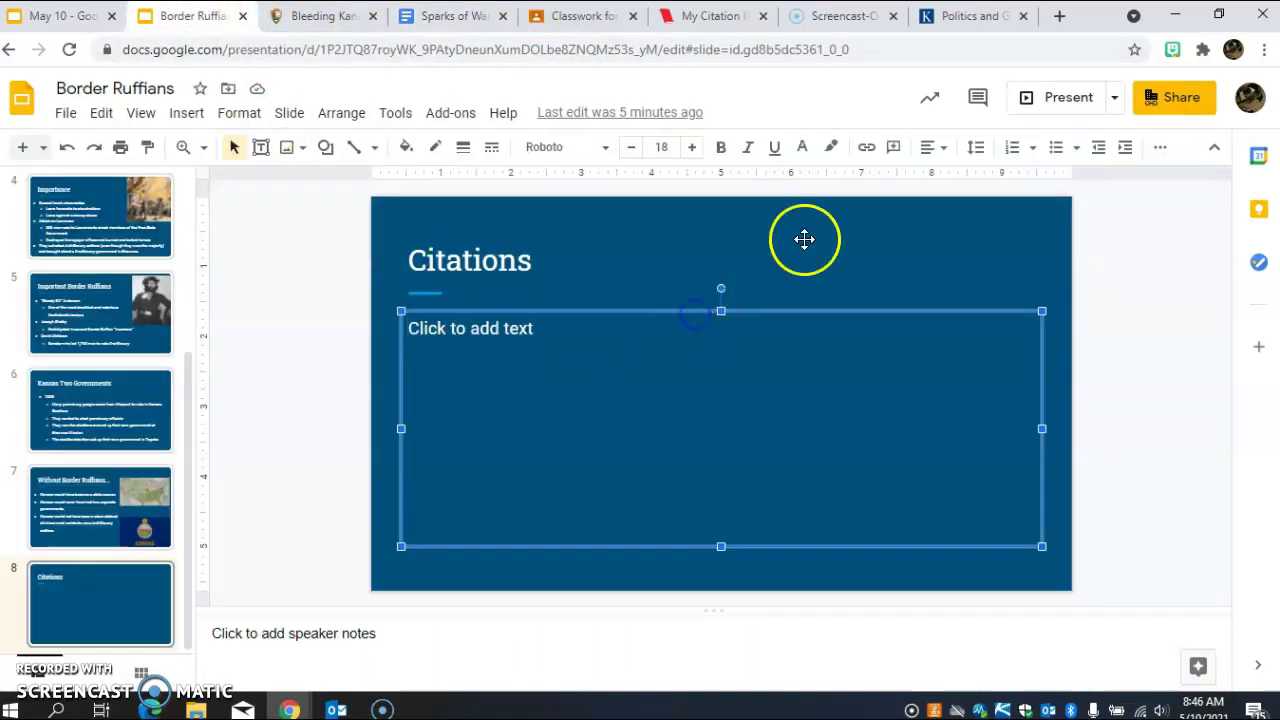
{"action": "left_click", "coordinate": [1056, 148]}
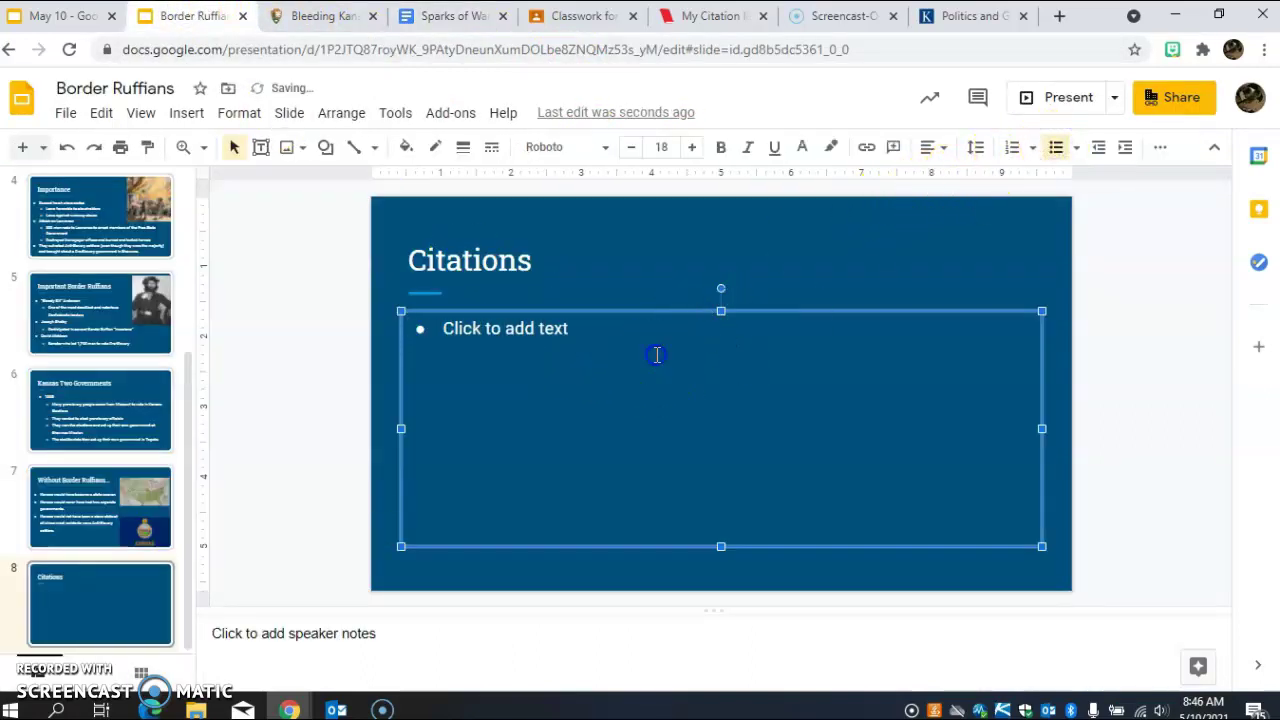
{"action": "key", "text": "ctrl+v"}
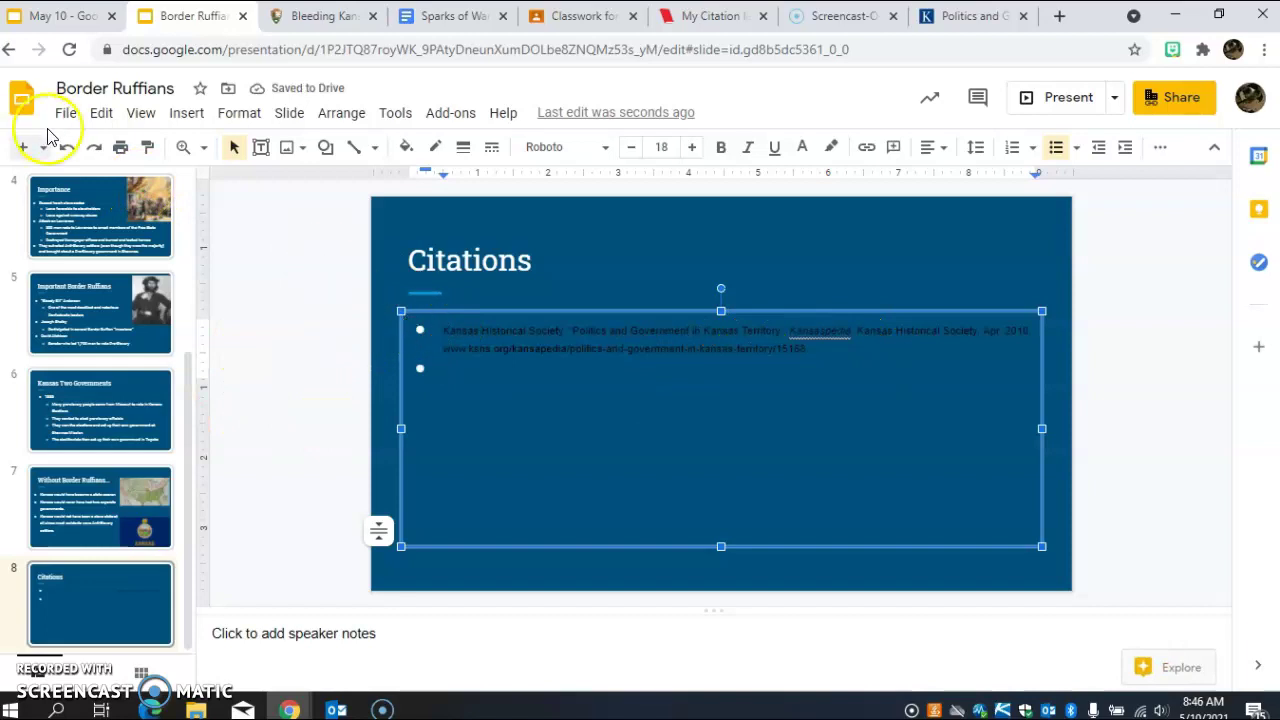
Restyle the pasted citation with Paint format to match the slide's text
{"action": "left_click", "coordinate": [143, 148]}
{"action": "left_click_drag", "start_coordinate": [520, 367], "coordinate": [368, 320]}
{"action": "left_click", "coordinate": [662, 443]}
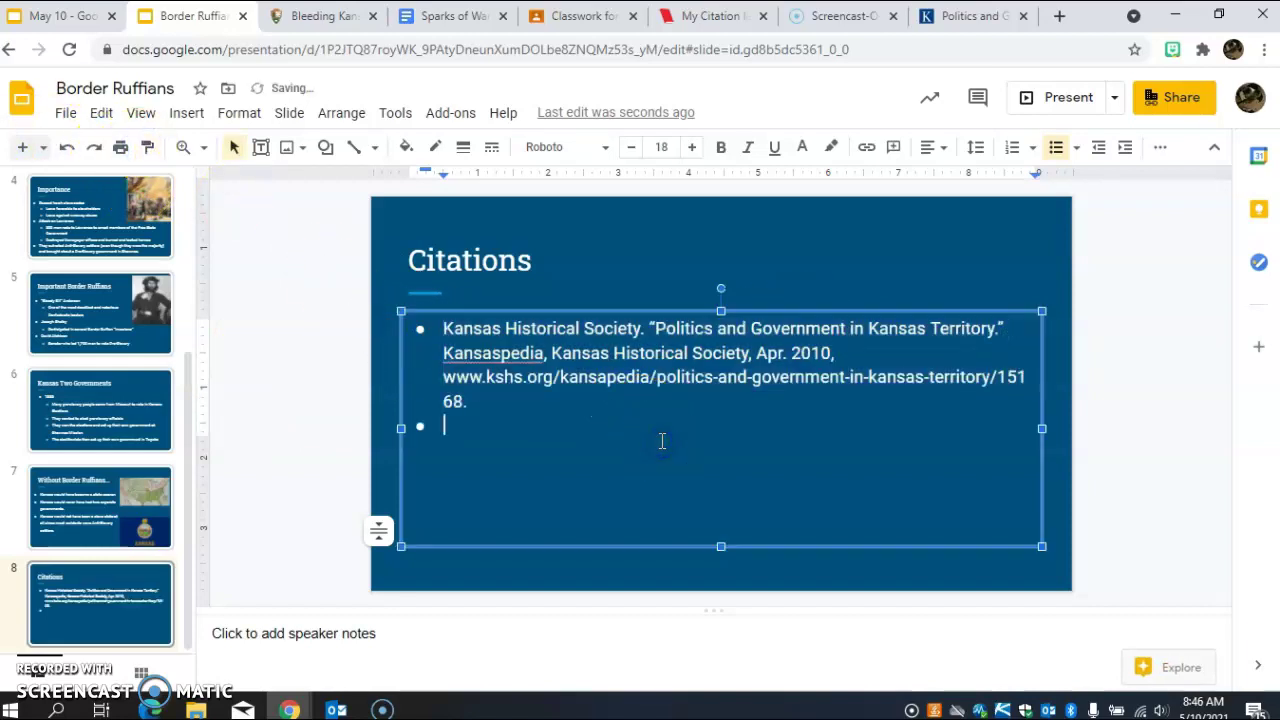